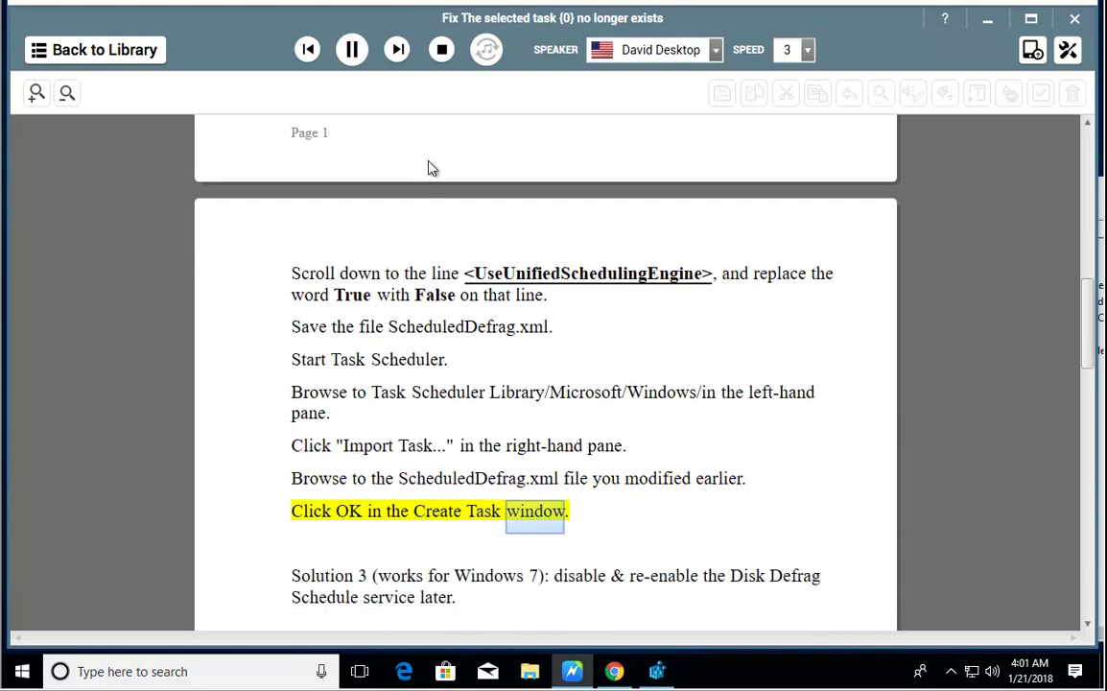
- Pause the read-aloud and copy the path C:\Windows\System32\Tasks\ from the Solution 2 instructions
{"action": "left_click", "coordinate": [352, 49]}
{"action": "scroll", "coordinate": [539, 353], "scroll_direction": "up", "scroll_amount": 3}
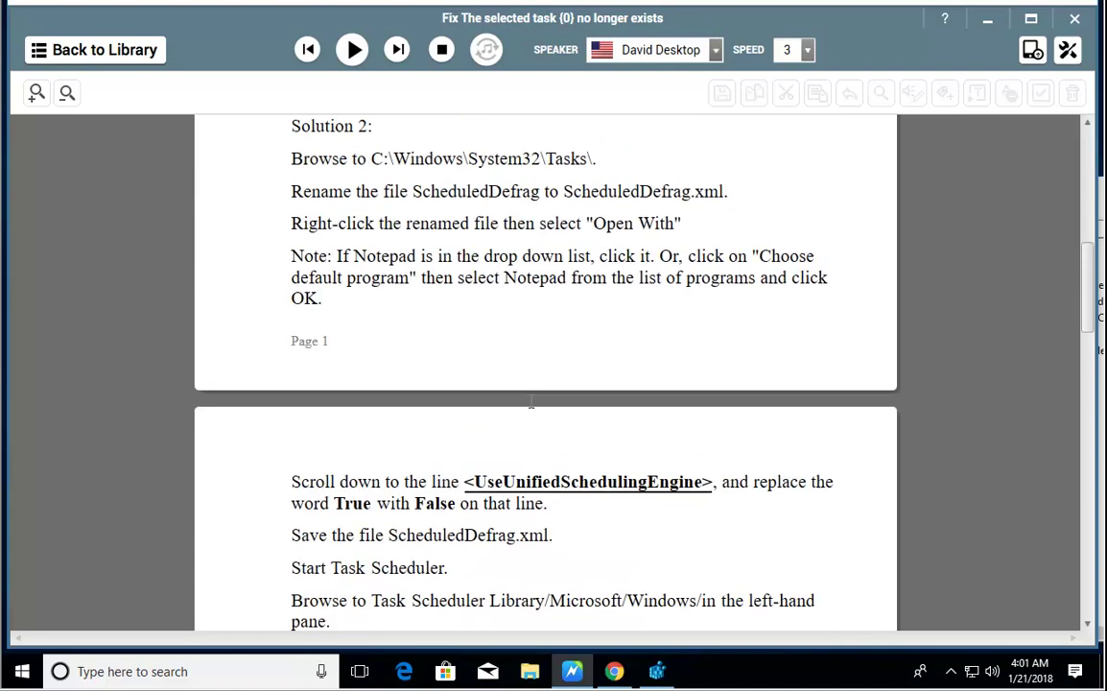
{"action": "scroll", "coordinate": [573, 387], "scroll_direction": "up", "scroll_amount": 1}
{"action": "left_click_drag", "start_coordinate": [597, 243], "coordinate": [376, 240]}
{"action": "right_click", "coordinate": [376, 239]}
{"action": "left_click", "coordinate": [408, 292]}
- Open the copied path C:\Windows\System32\Tasks\ in a new File Explorer window, granting permanent access to the folder
{"action": "key", "text": "super+e"}
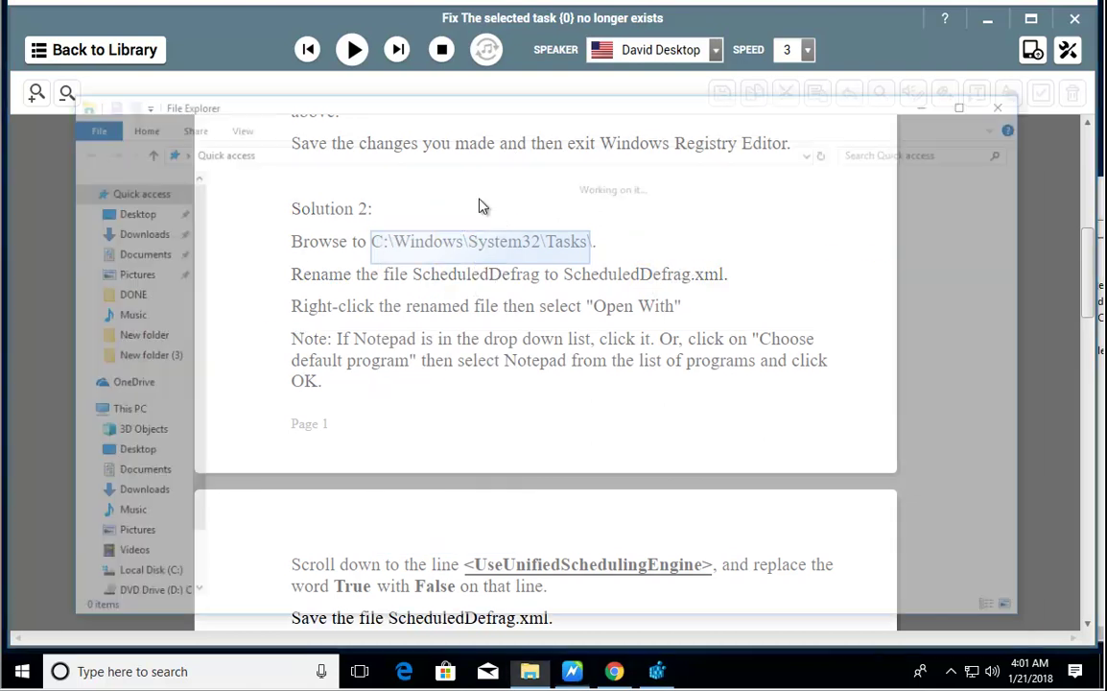
{"action": "left_click", "coordinate": [480, 152]}
{"action": "right_click", "coordinate": [481, 152]}
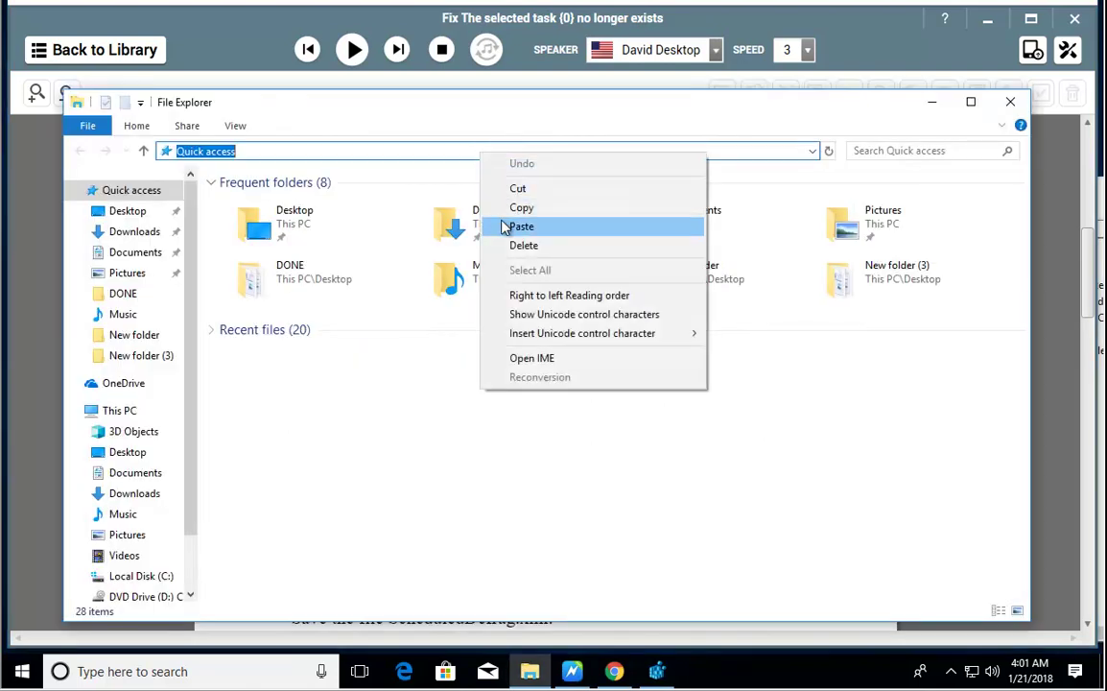
{"action": "left_click", "coordinate": [503, 225]}
{"action": "key", "text": "Return"}
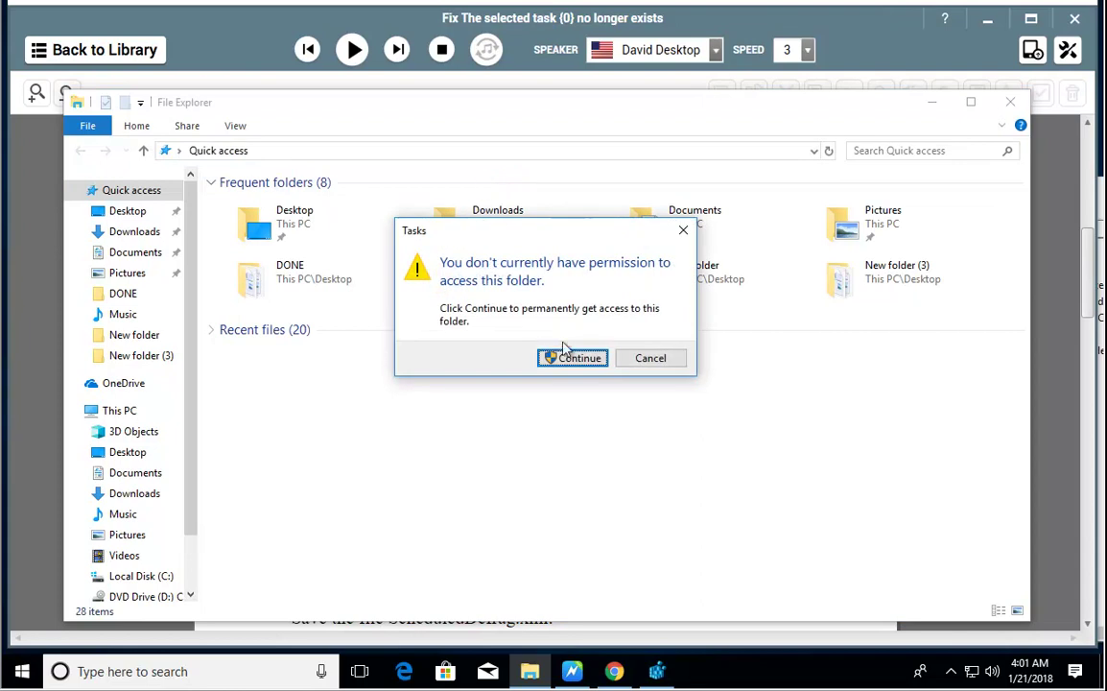
{"action": "left_click", "coordinate": [564, 357]}
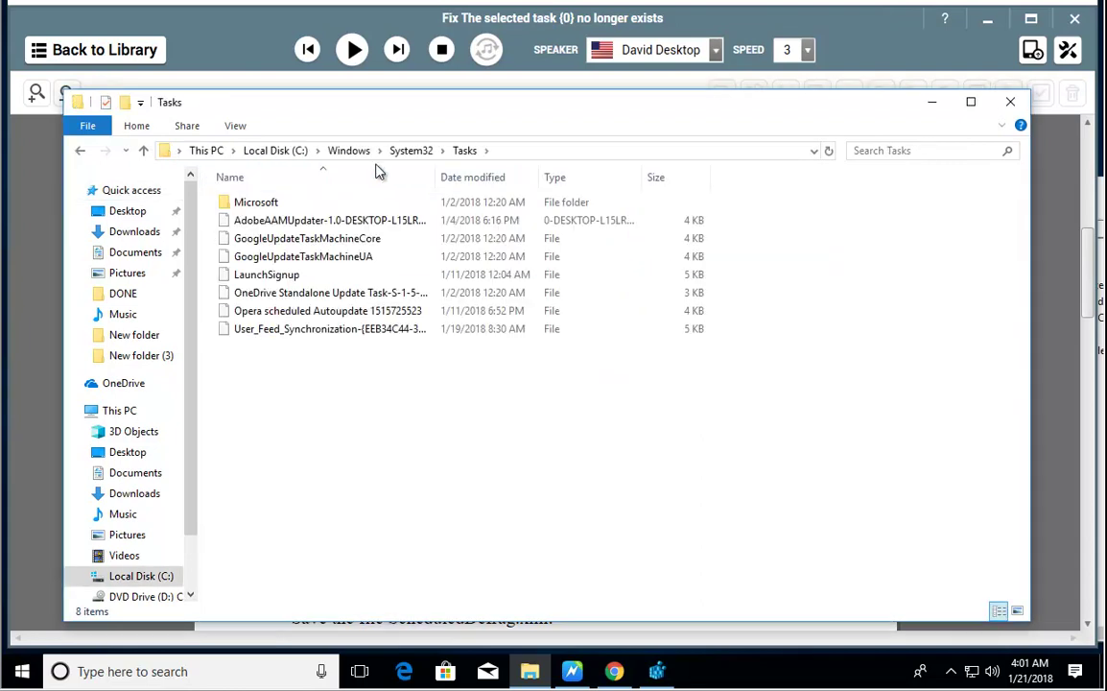
- Highlight the file name ScheduledDefrag in the instructions, return to the Tasks folder and move its window aside
{"action": "left_click", "coordinate": [45, 329]}
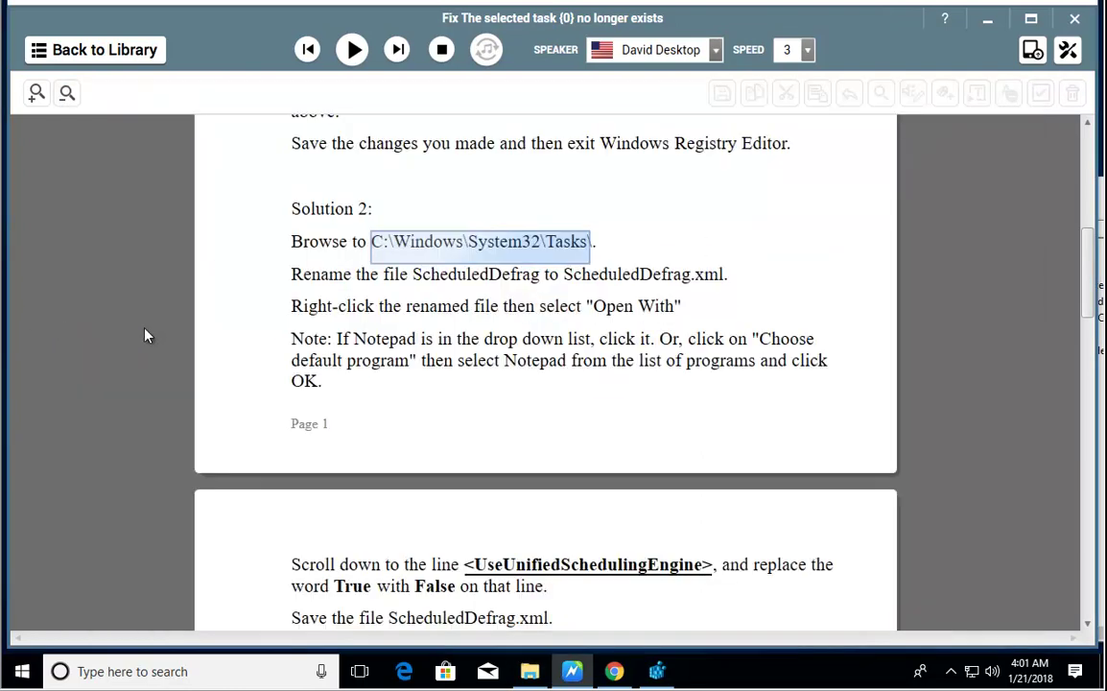
{"action": "double_click", "coordinate": [472, 274]}
{"action": "left_click", "coordinate": [530, 672]}
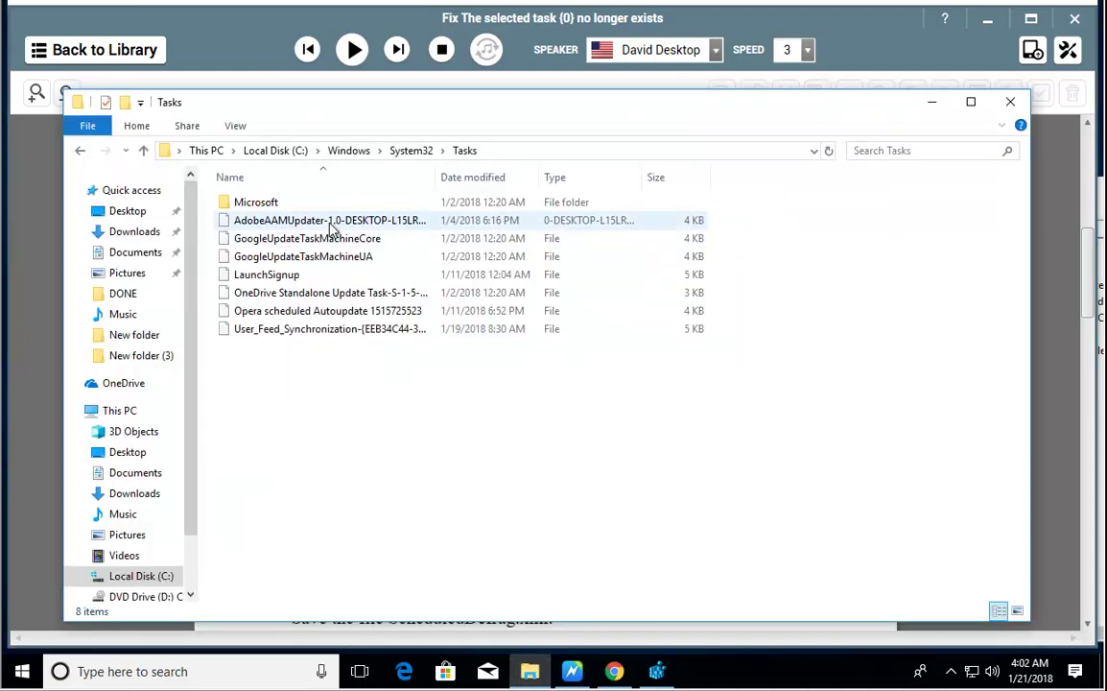
{"action": "left_click_drag", "start_coordinate": [503, 115], "coordinate": [713, 151]}
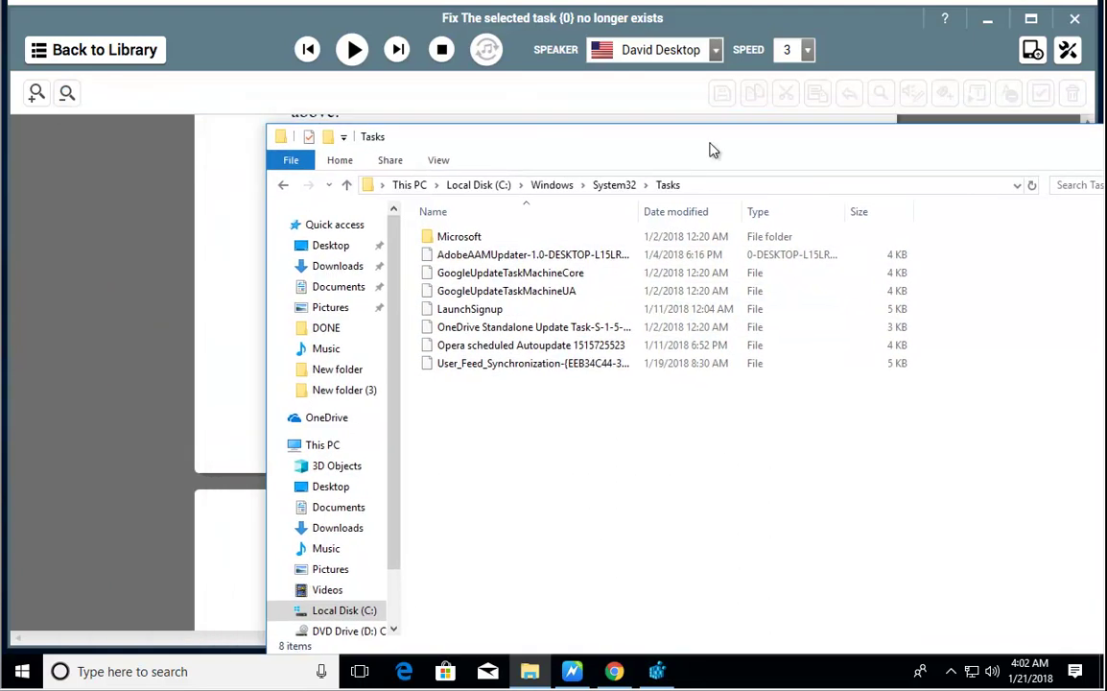
{"action": "right_click", "coordinate": [471, 396]}
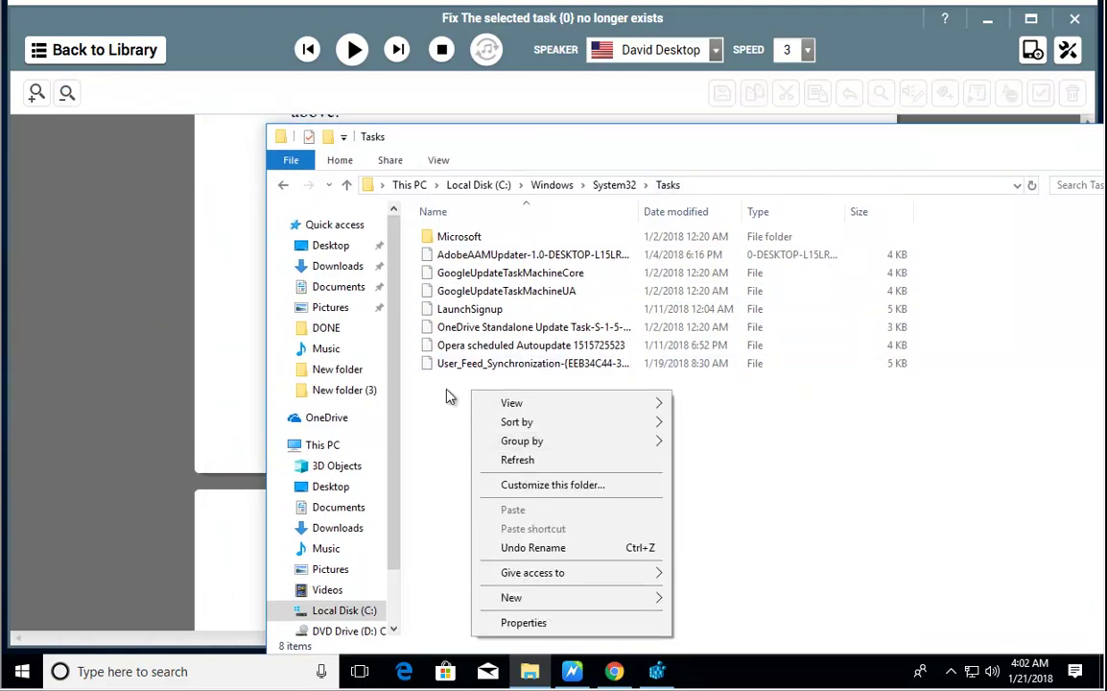
{"action": "left_click", "coordinate": [451, 395]}
- Set the folder options to show hidden files, folders and drives and to stop hiding protected operating system files
{"action": "left_click", "coordinate": [438, 159]}
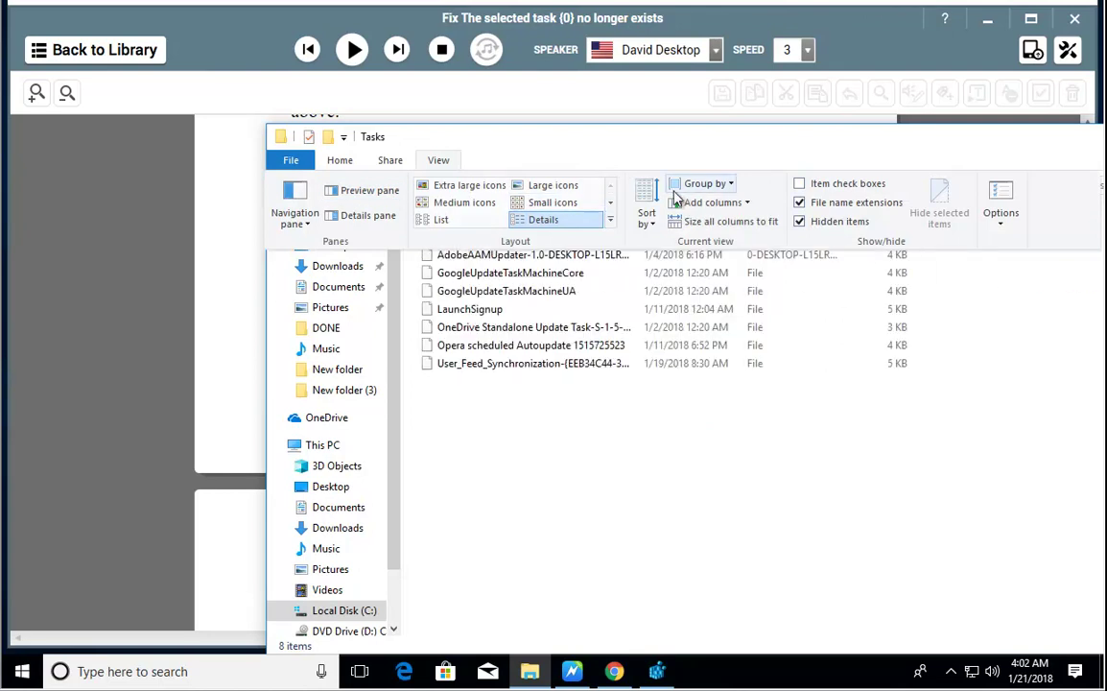
{"action": "left_click", "coordinate": [992, 195]}
{"action": "left_click", "coordinate": [351, 259]}
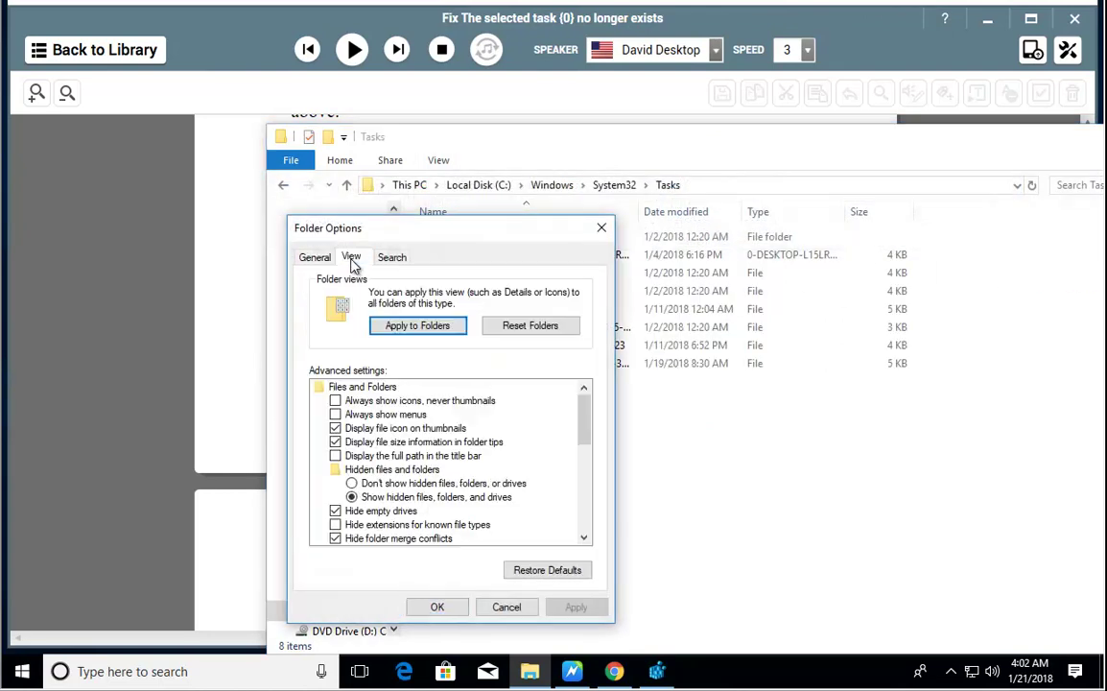
{"action": "left_click", "coordinate": [367, 498]}
{"action": "scroll", "coordinate": [413, 523], "scroll_direction": "down", "scroll_amount": 1}
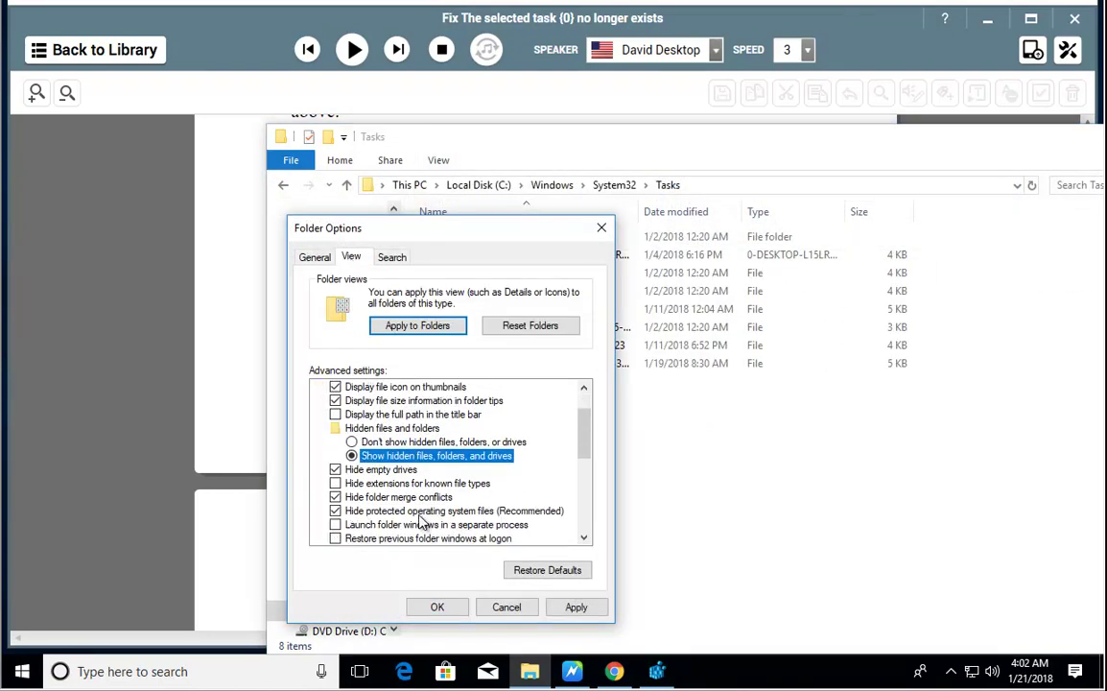
{"action": "left_click", "coordinate": [422, 510]}
{"action": "left_click", "coordinate": [682, 360]}
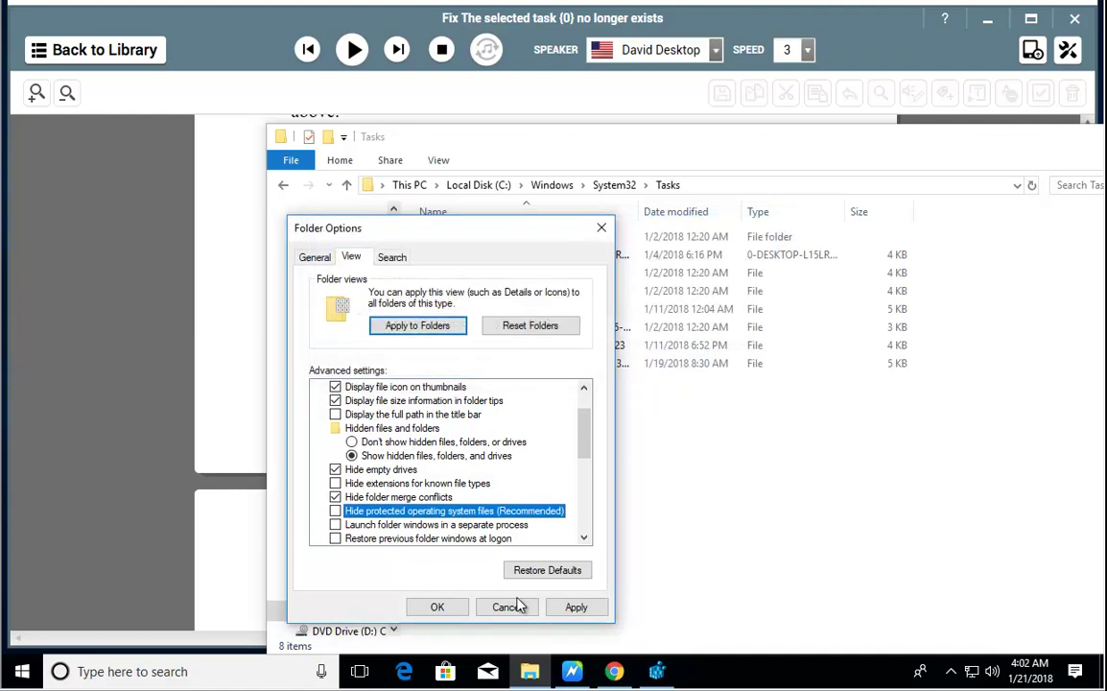
{"action": "left_click", "coordinate": [576, 606]}
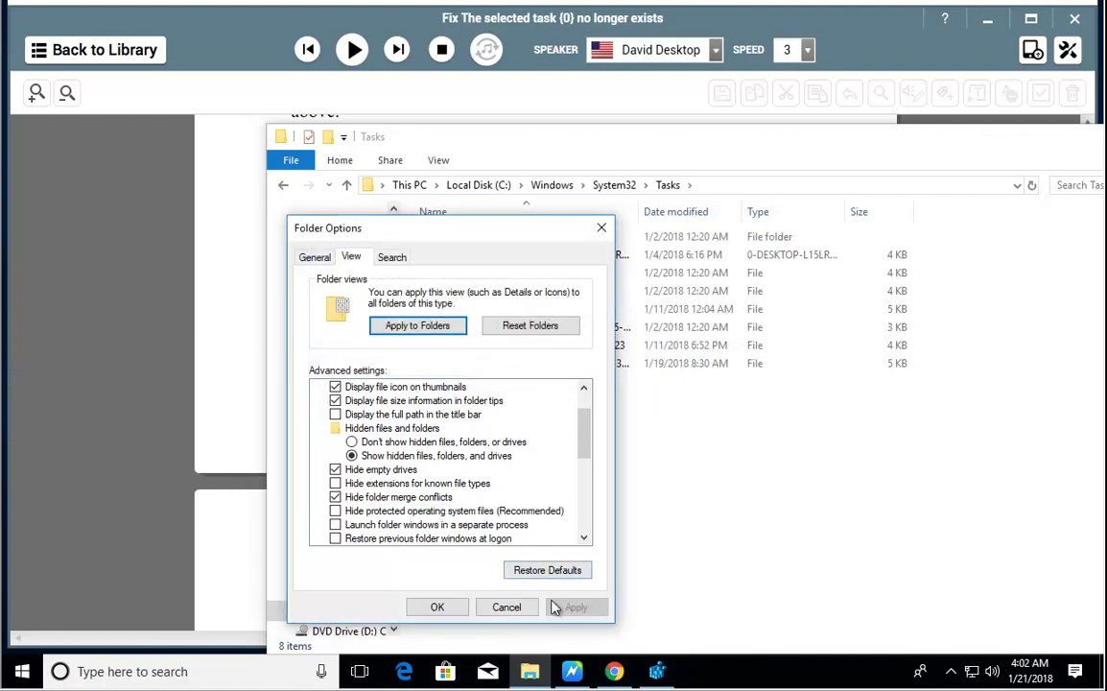
{"action": "left_click", "coordinate": [437, 608]}
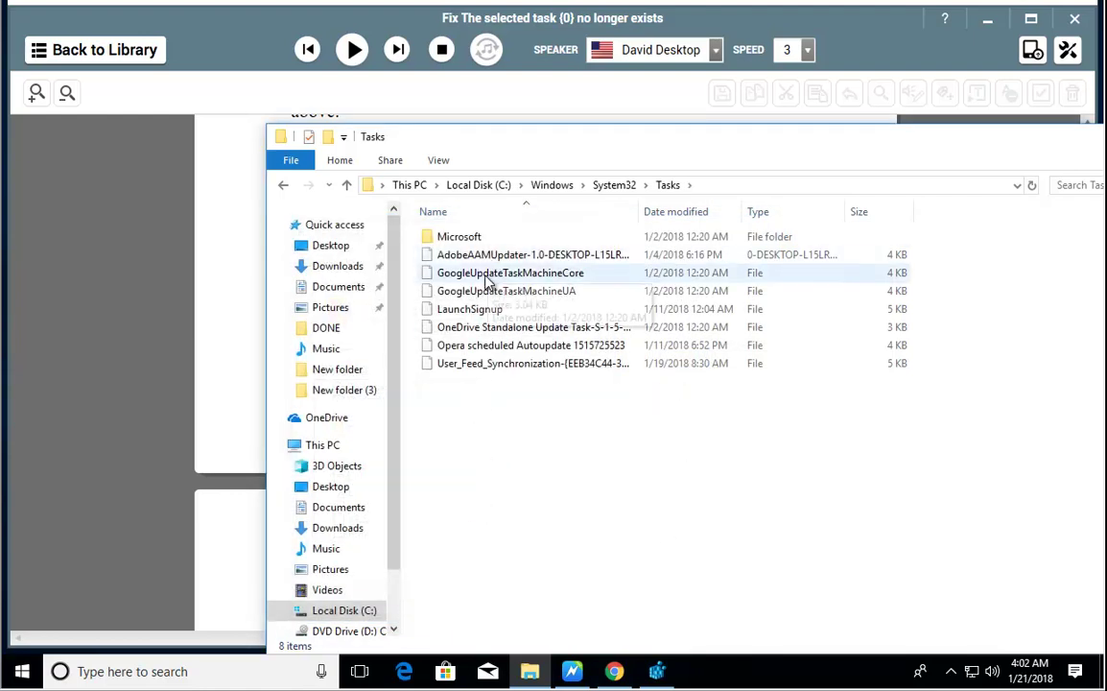
- Look for the ScheduledDefrag file in the Tasks folder and its Microsoft subfolder, and return to the instructions
{"action": "left_click", "coordinate": [483, 367]}
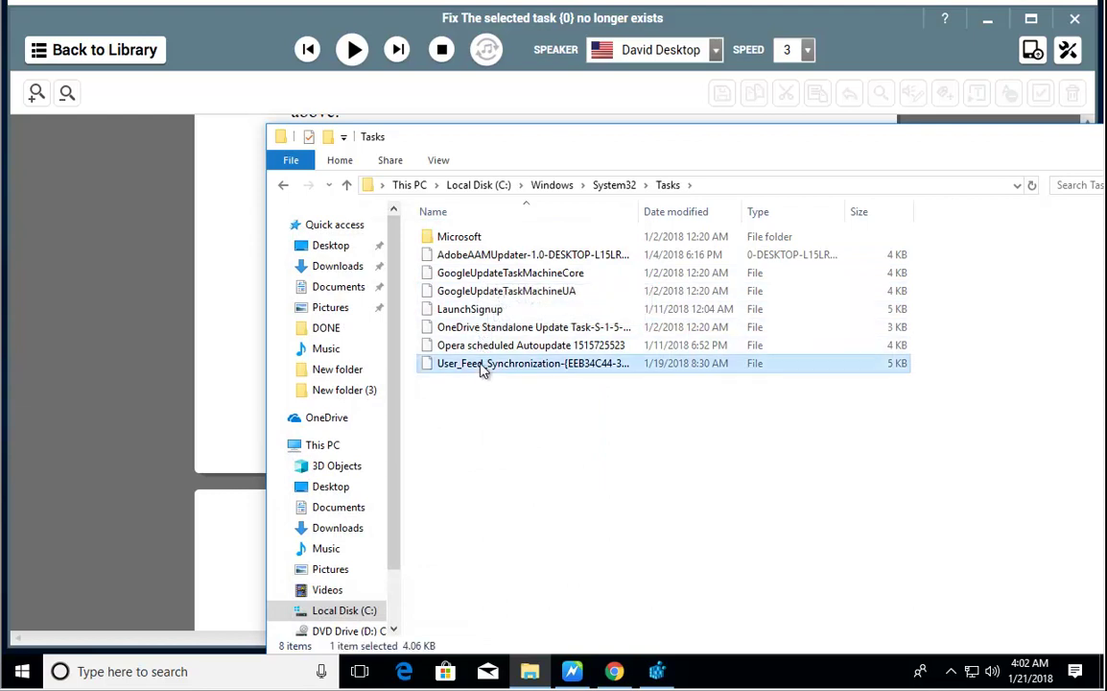
{"action": "double_click", "coordinate": [469, 239]}
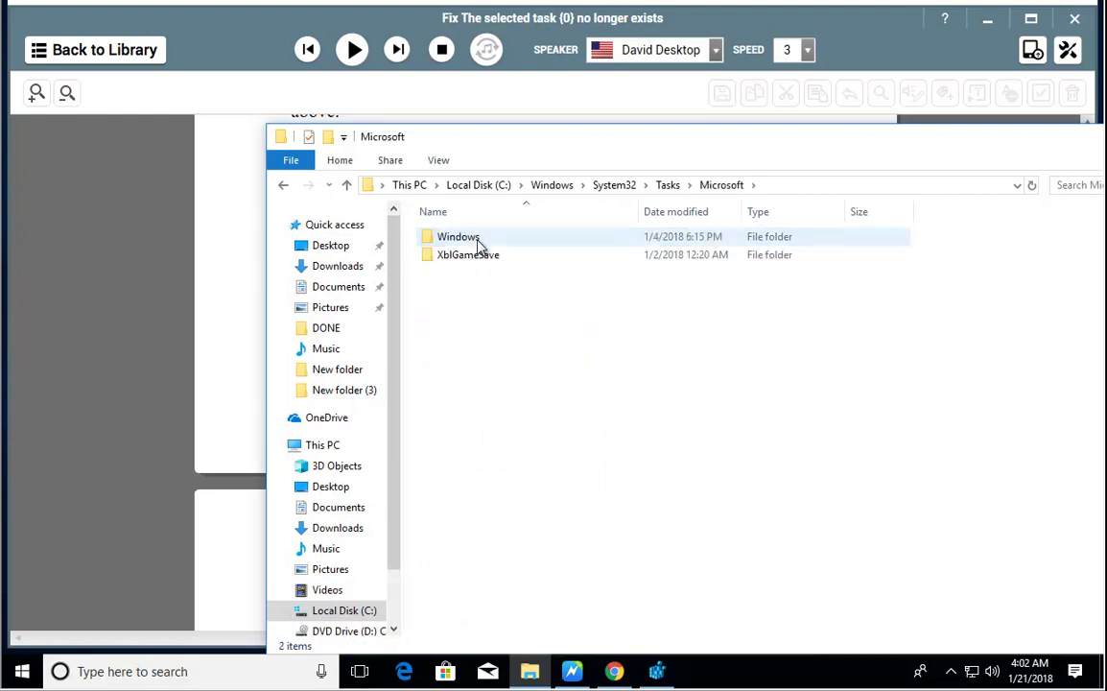
{"action": "left_click", "coordinate": [283, 184]}
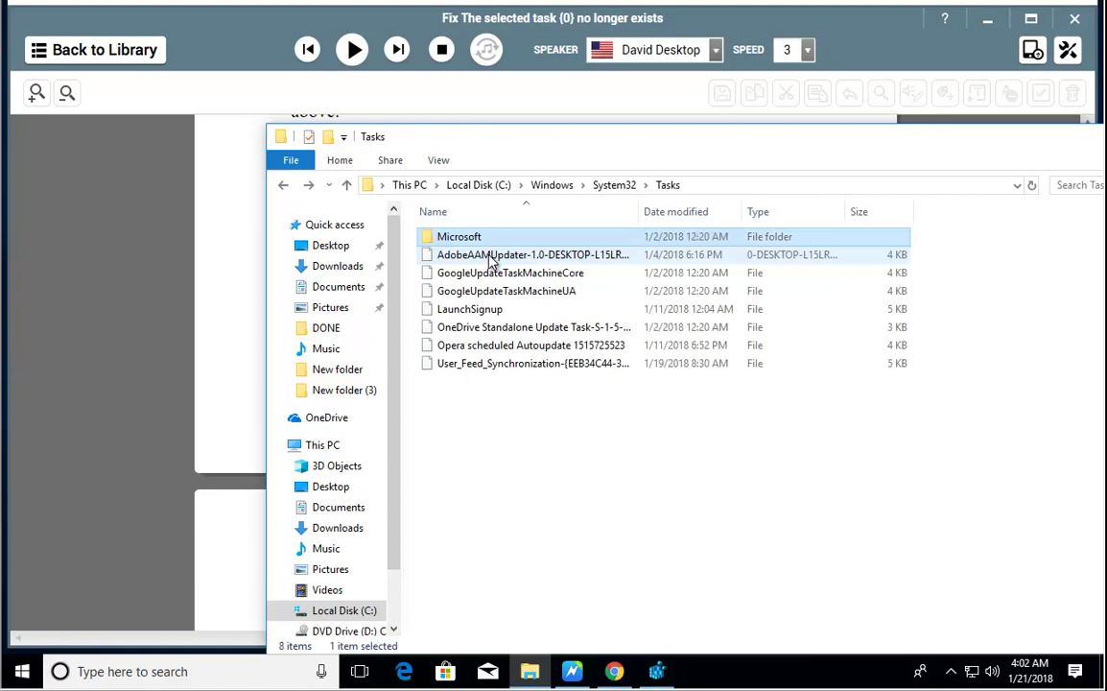
{"action": "left_click", "coordinate": [695, 186]}
{"action": "left_click", "coordinate": [475, 447]}
{"action": "left_click", "coordinate": [193, 403]}
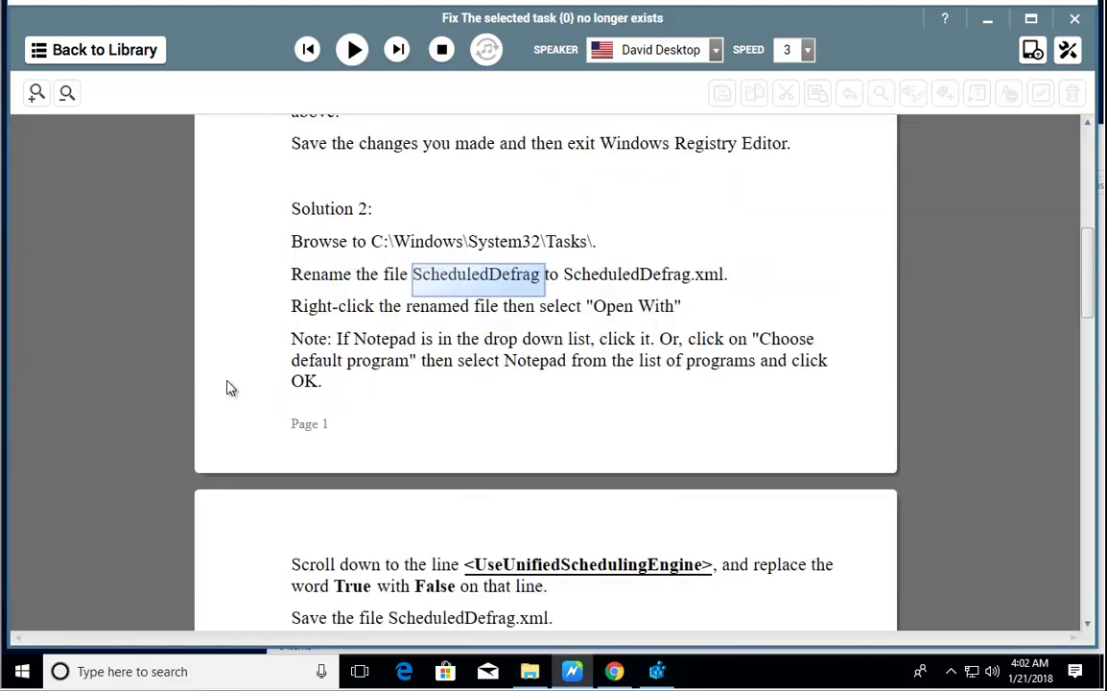
- Continue the read-aloud through Solution 3, pause it and highlight the mention of the Disk Defrag Schedule service
{"action": "scroll", "coordinate": [489, 389], "scroll_direction": "down", "scroll_amount": 1}
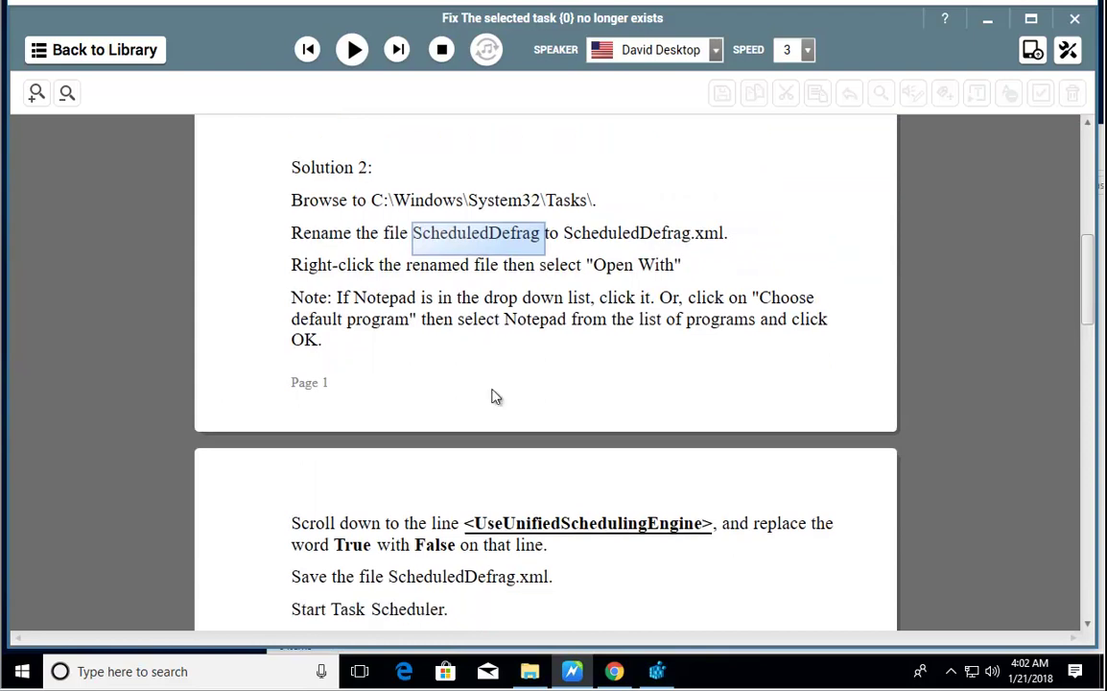
{"action": "scroll", "coordinate": [491, 406], "scroll_direction": "down", "scroll_amount": 7}
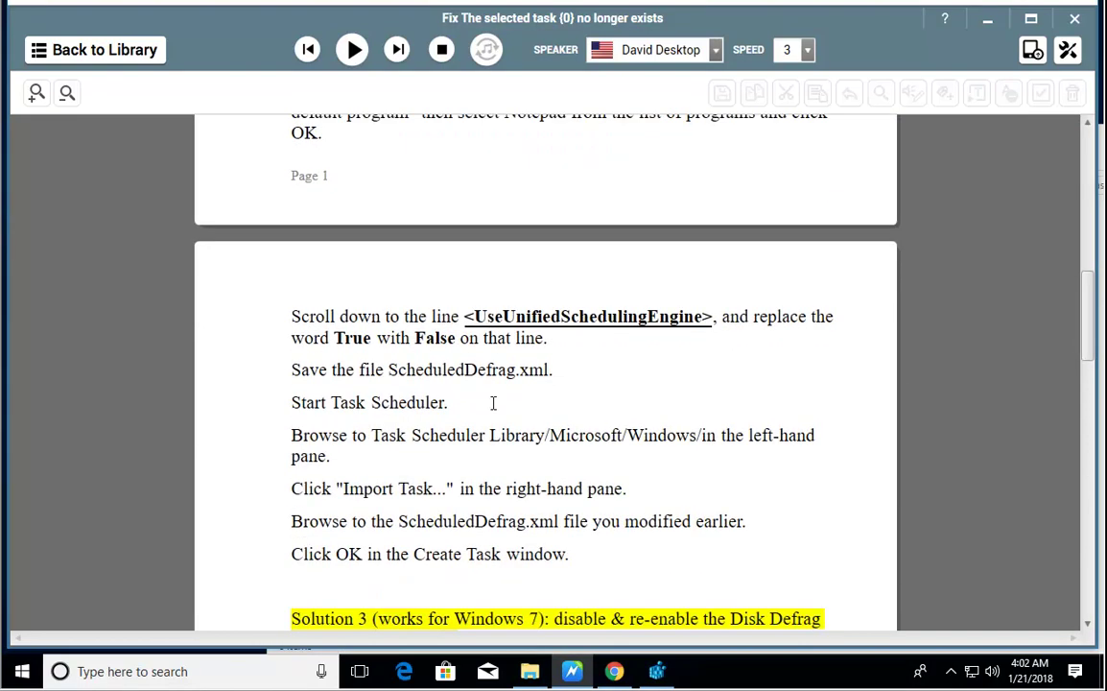
{"action": "left_click", "coordinate": [352, 49]}
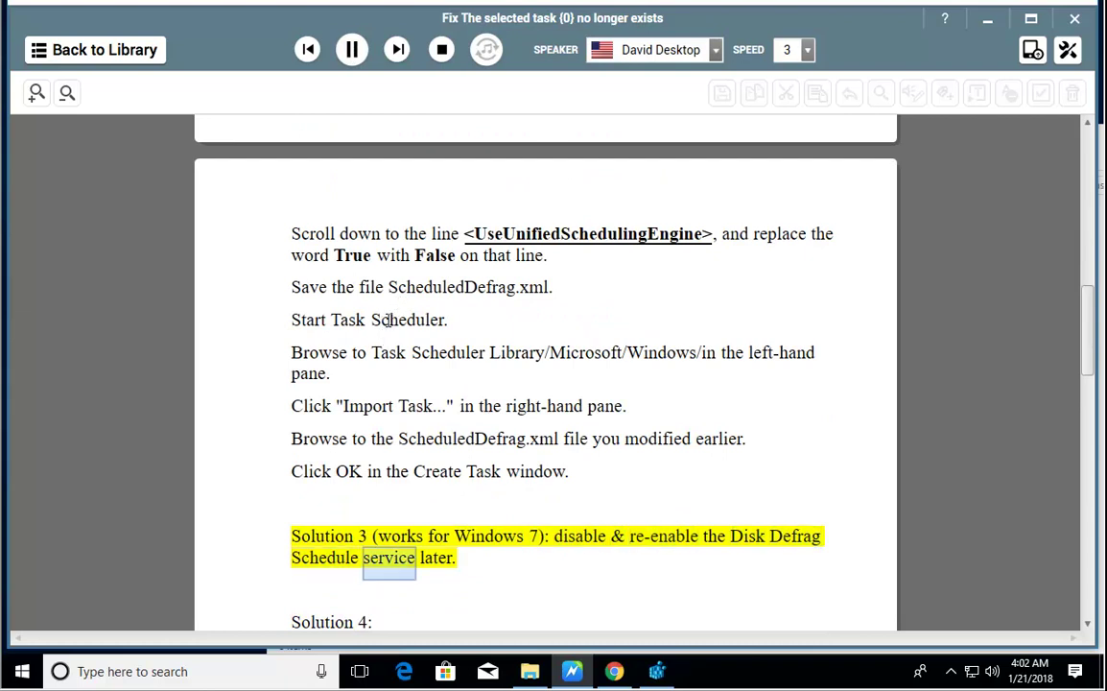
{"action": "left_click", "coordinate": [353, 53]}
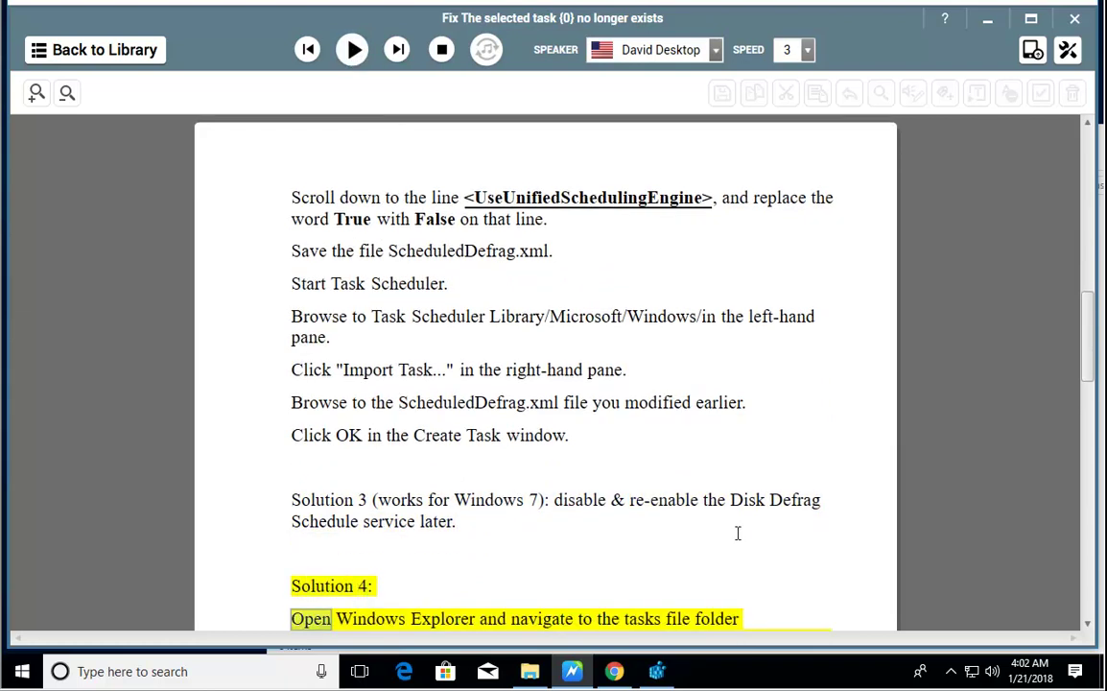
{"action": "left_click_drag", "start_coordinate": [722, 501], "coordinate": [429, 519]}
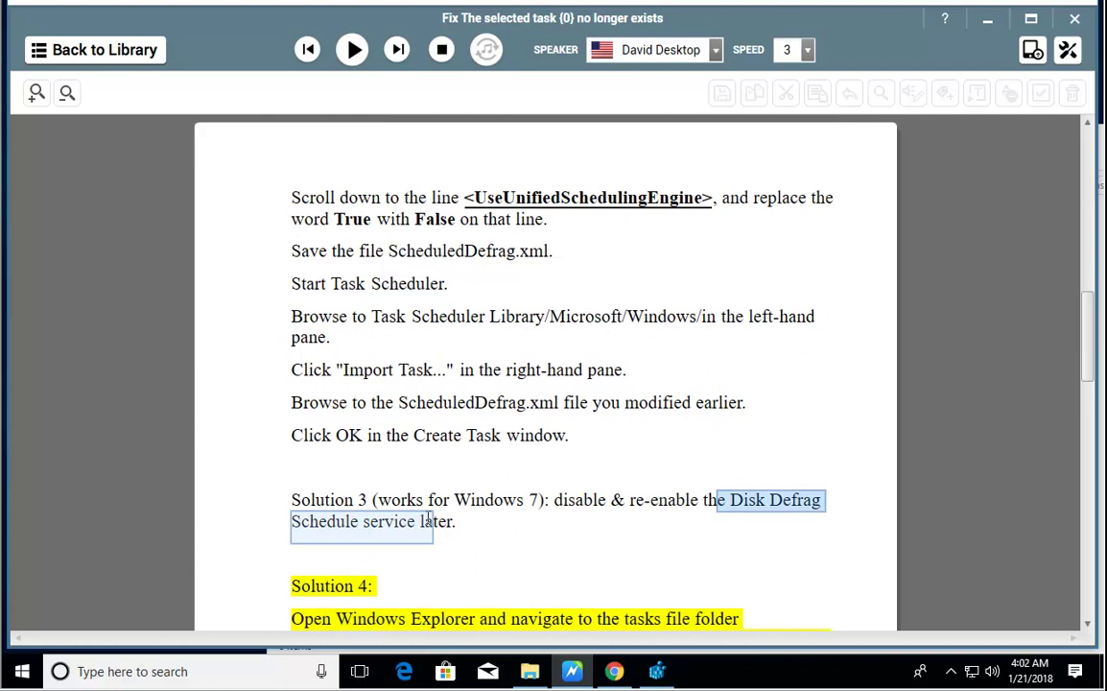
- Minimize the instructions and open the Services list under Services and Applications in Computer Management
{"action": "left_click", "coordinate": [988, 21]}
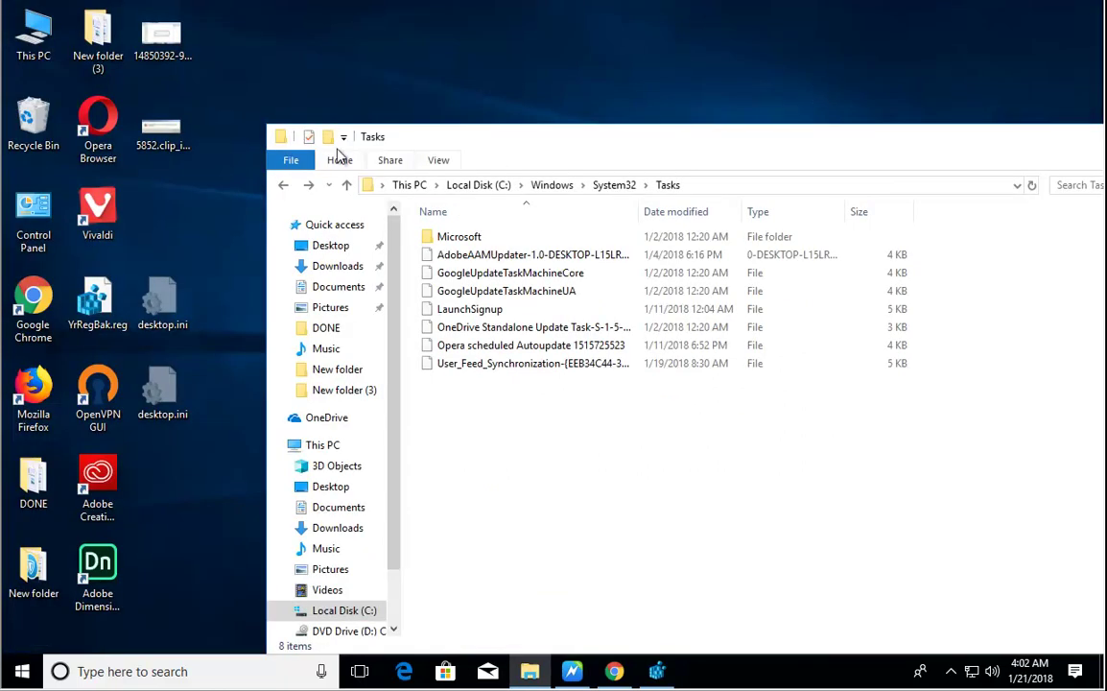
{"action": "right_click", "coordinate": [44, 30]}
{"action": "left_click", "coordinate": [92, 80]}
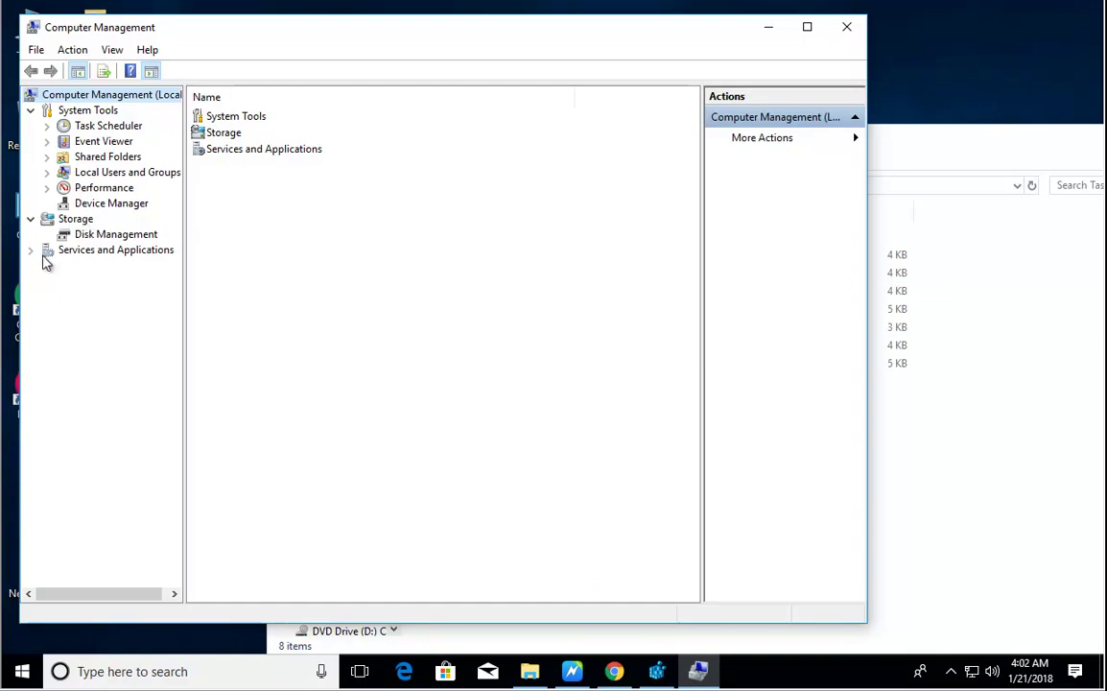
{"action": "left_click", "coordinate": [53, 252]}
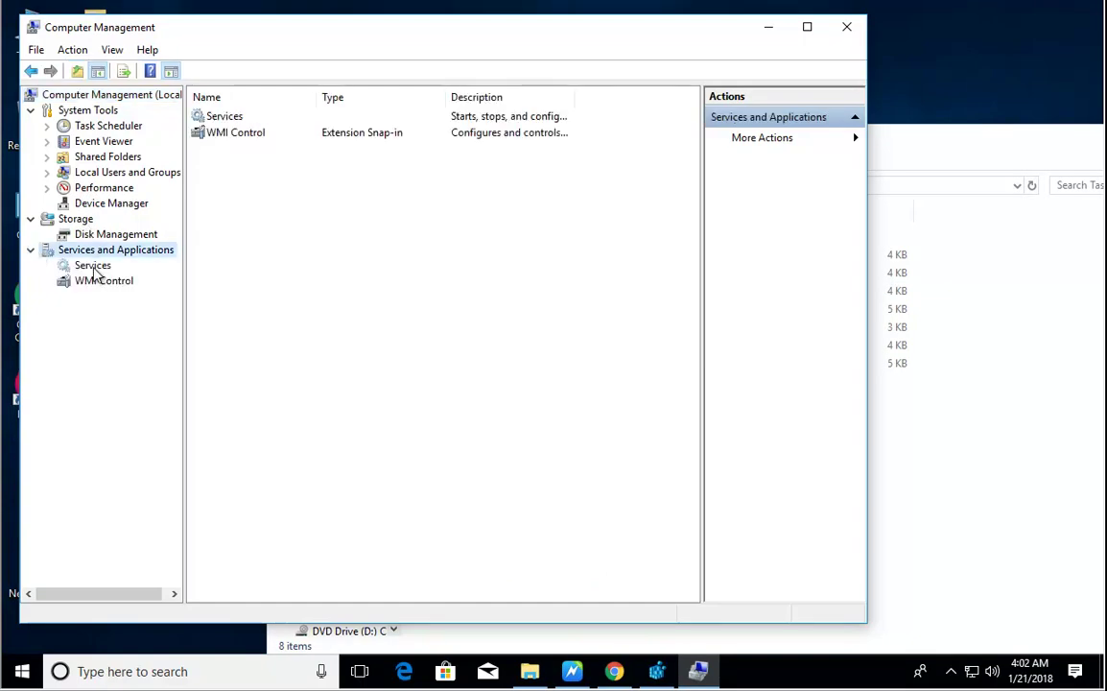
{"action": "left_click", "coordinate": [93, 268]}
- Search the services starting with D for the Disk Defrag Schedule service and return to the instructions
{"action": "left_click", "coordinate": [572, 671]}
{"action": "left_click", "coordinate": [571, 670]}
{"action": "left_click", "coordinate": [442, 415]}
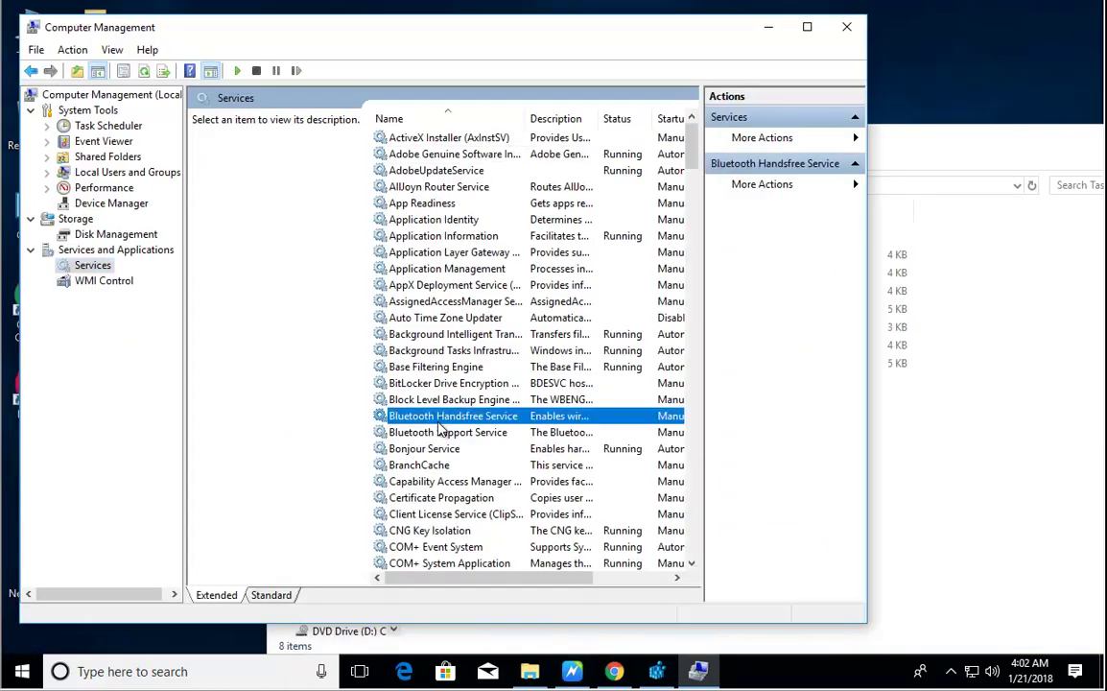
{"action": "key", "text": "d"}
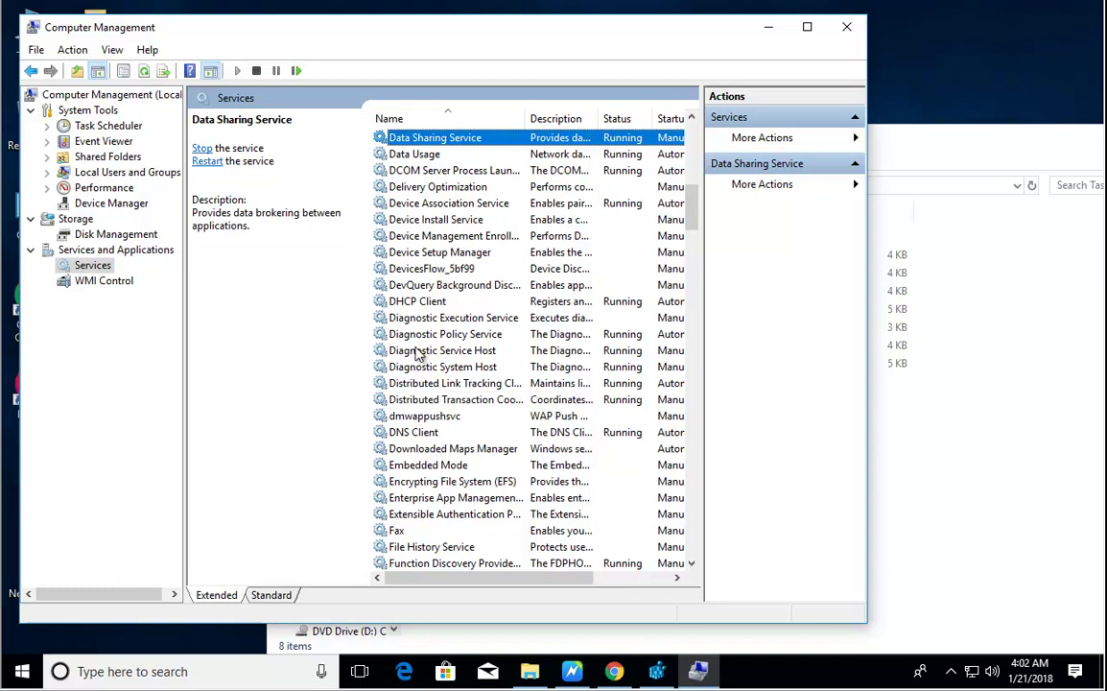
{"action": "left_click", "coordinate": [422, 401]}
{"action": "key", "text": "Up"}
{"action": "key", "text": "Up"}
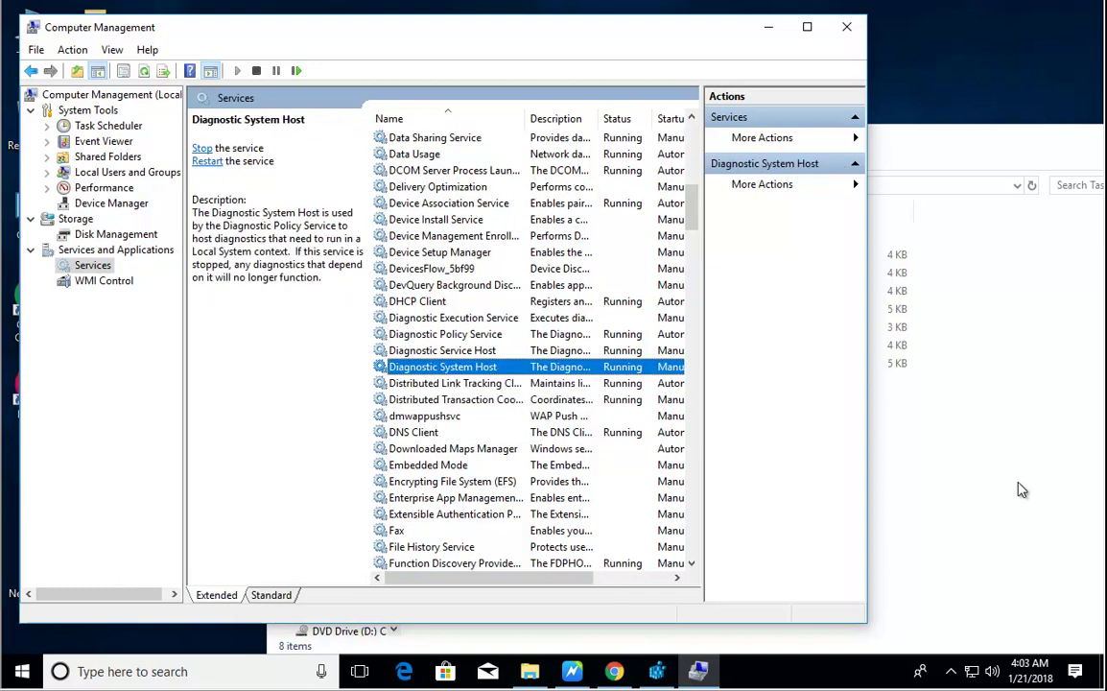
{"action": "left_click", "coordinate": [976, 473]}
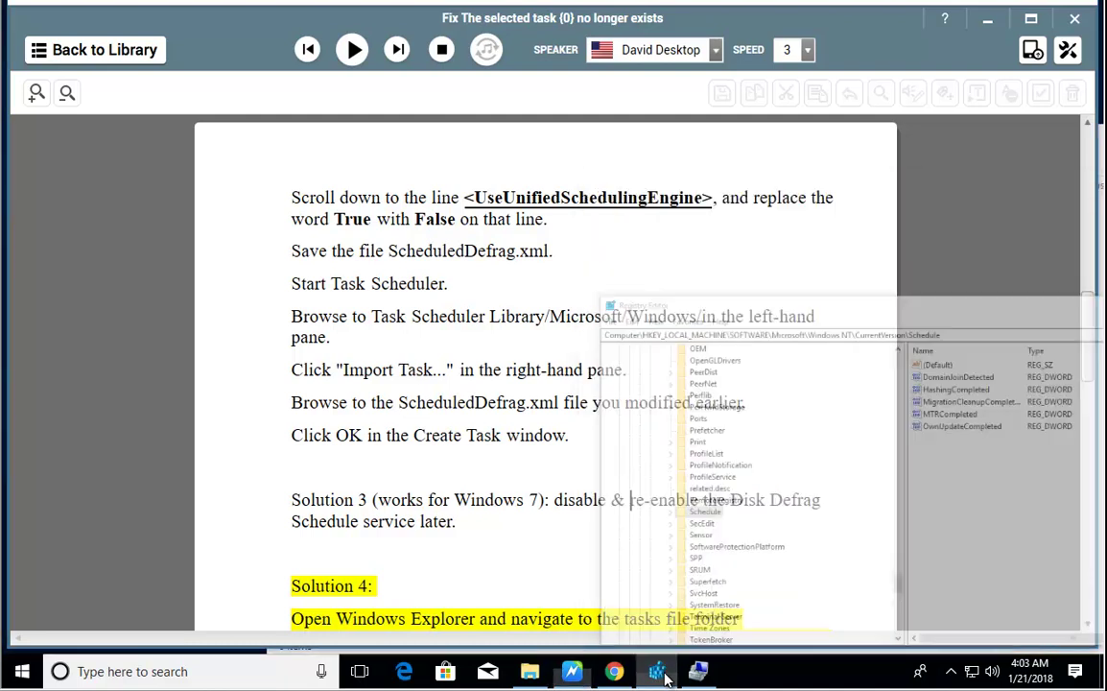
- Recheck the services list in Computer Management for the Disk Defrag service, and resume the read-aloud of the instructions
{"action": "left_click", "coordinate": [698, 670]}
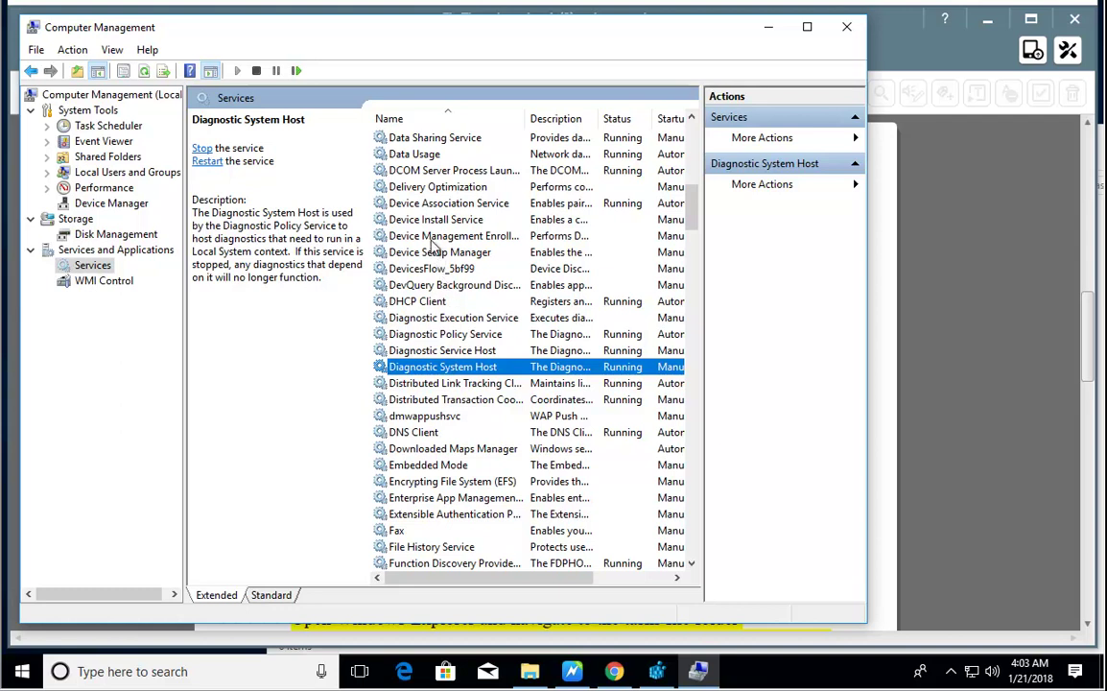
{"action": "scroll", "coordinate": [490, 317], "scroll_direction": "up", "scroll_amount": 2}
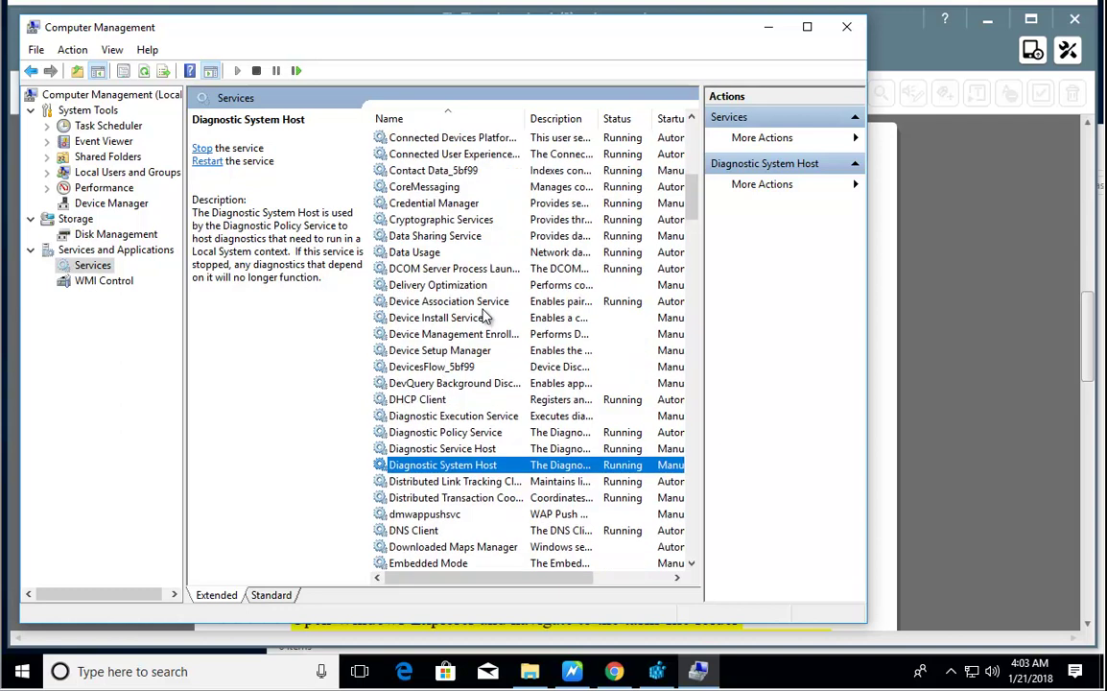
{"action": "scroll", "coordinate": [558, 331], "scroll_direction": "down", "scroll_amount": 1}
{"action": "key", "text": "alt+Tab"}
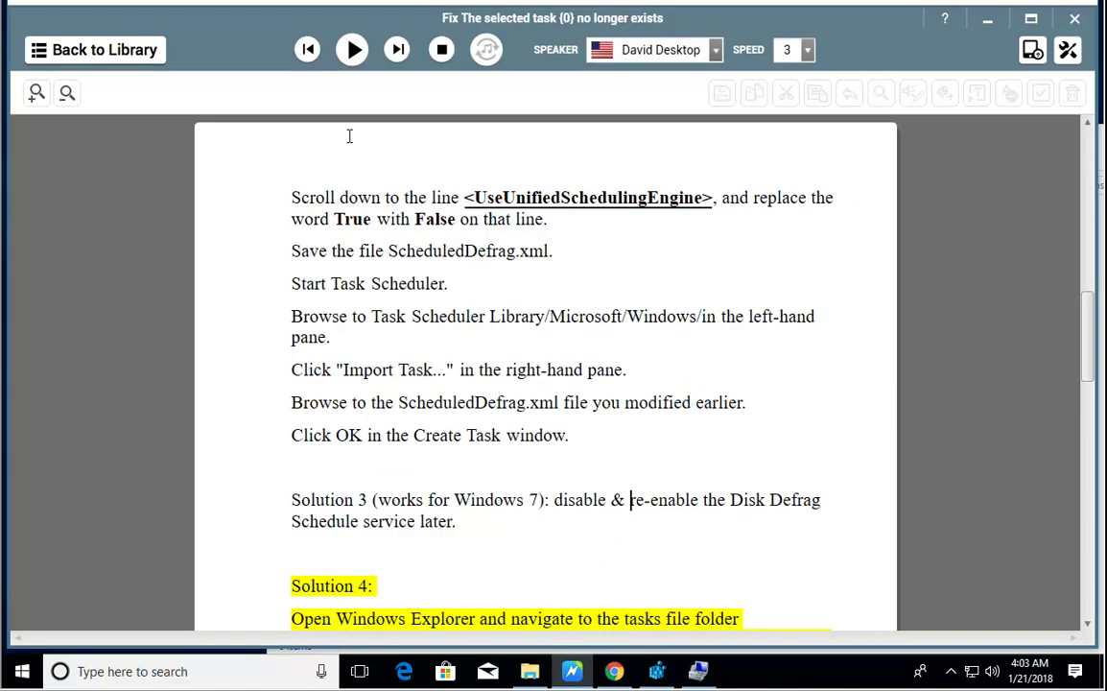
{"action": "left_click", "coordinate": [352, 51]}
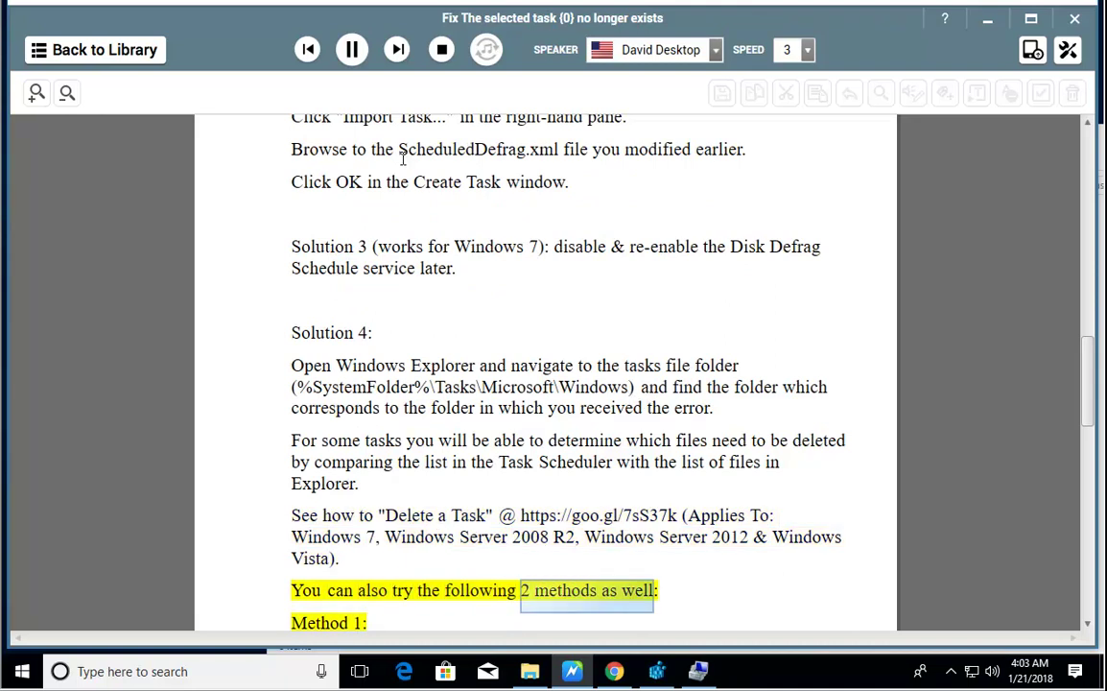
- Pause the read-aloud and copy the Method 1 path HKEY_LOCAL_MACHINE\SOFTWARE\Microsoft\Windows NT\CurrentVersion\Schedule\TaskCache\Tree from the instructions
{"action": "left_click", "coordinate": [354, 61]}
{"action": "key", "text": "space"}
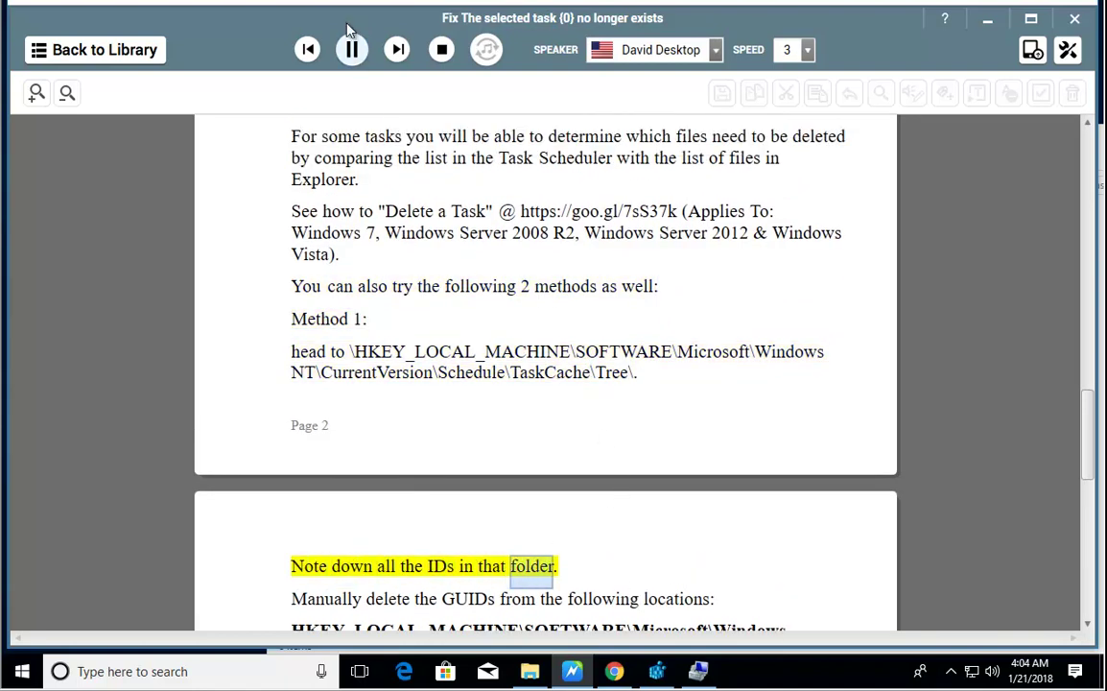
{"action": "mouse_move", "coordinate": [636, 374]}
{"action": "left_mouse_down"}
{"action": "mouse_move", "coordinate": [420, 375]}
{"action": "mouse_move", "coordinate": [365, 353]}
{"action": "left_mouse_up"}
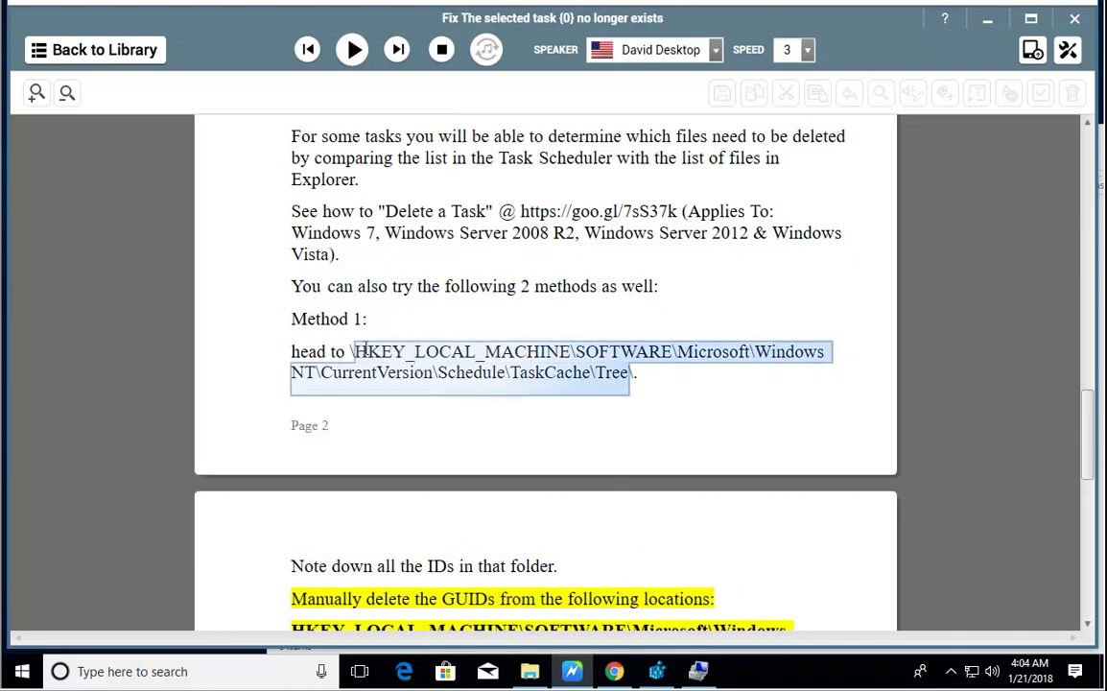
{"action": "right_click", "coordinate": [365, 353]}
{"action": "left_click", "coordinate": [392, 400]}
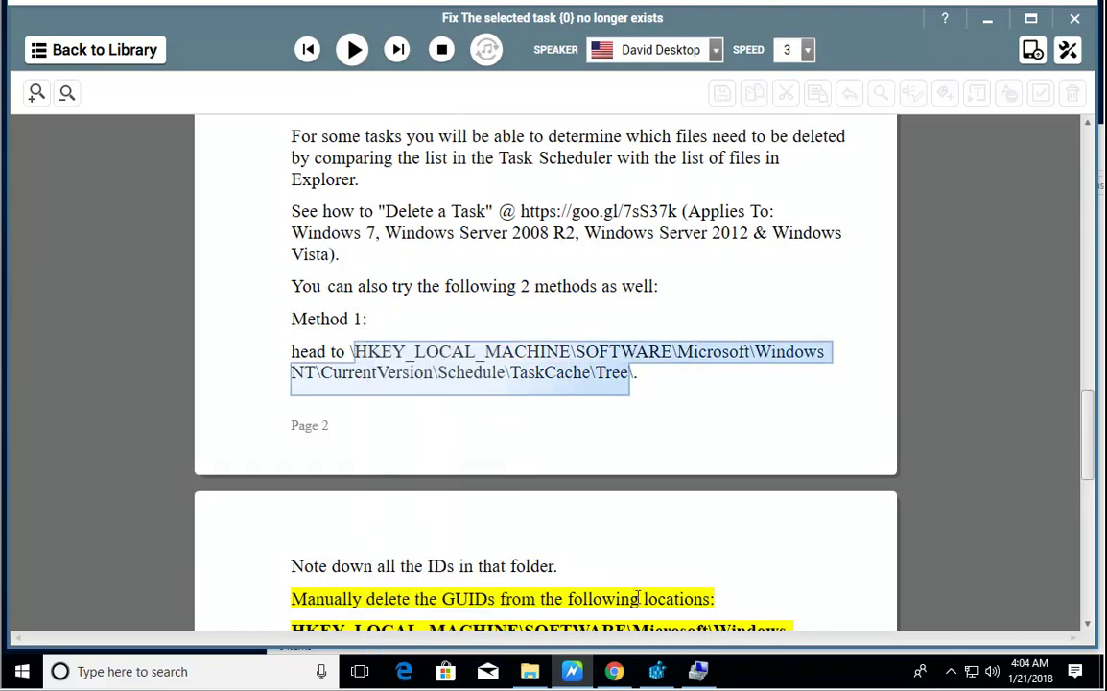
- Switch to Registry Editor and replace its current address with the copied path to open the TaskCache\Tree key
{"action": "left_click", "coordinate": [656, 670]}
{"action": "left_click_drag", "start_coordinate": [1041, 228], "coordinate": [491, 228]}
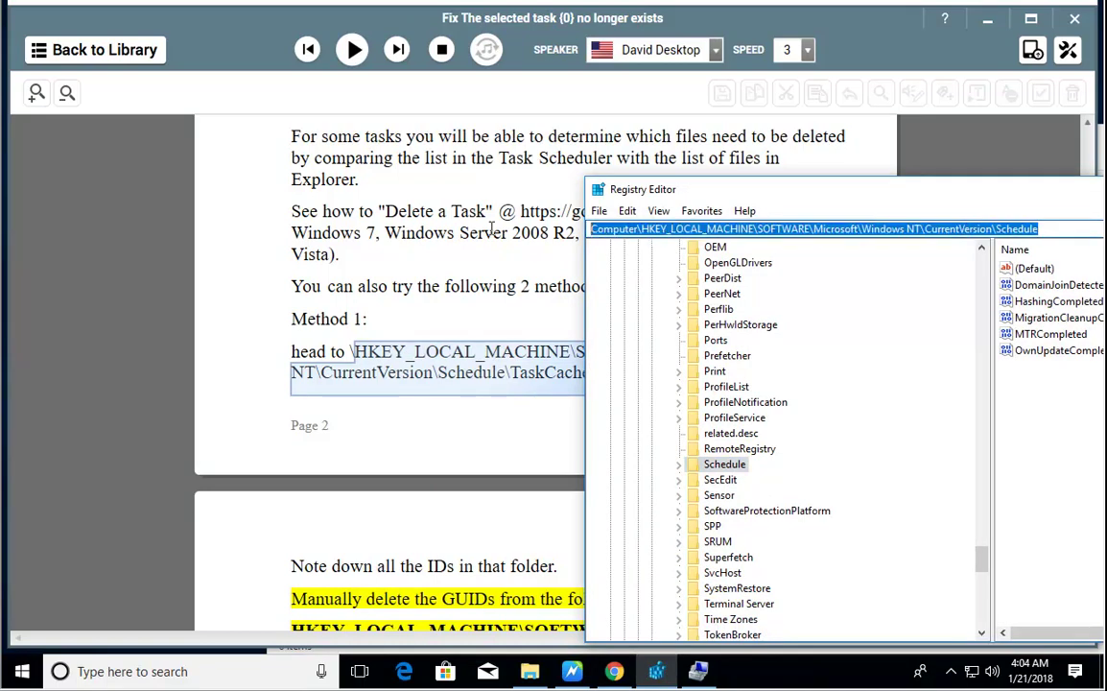
{"action": "key", "text": "BackSpace"}
{"action": "right_click", "coordinate": [637, 233]}
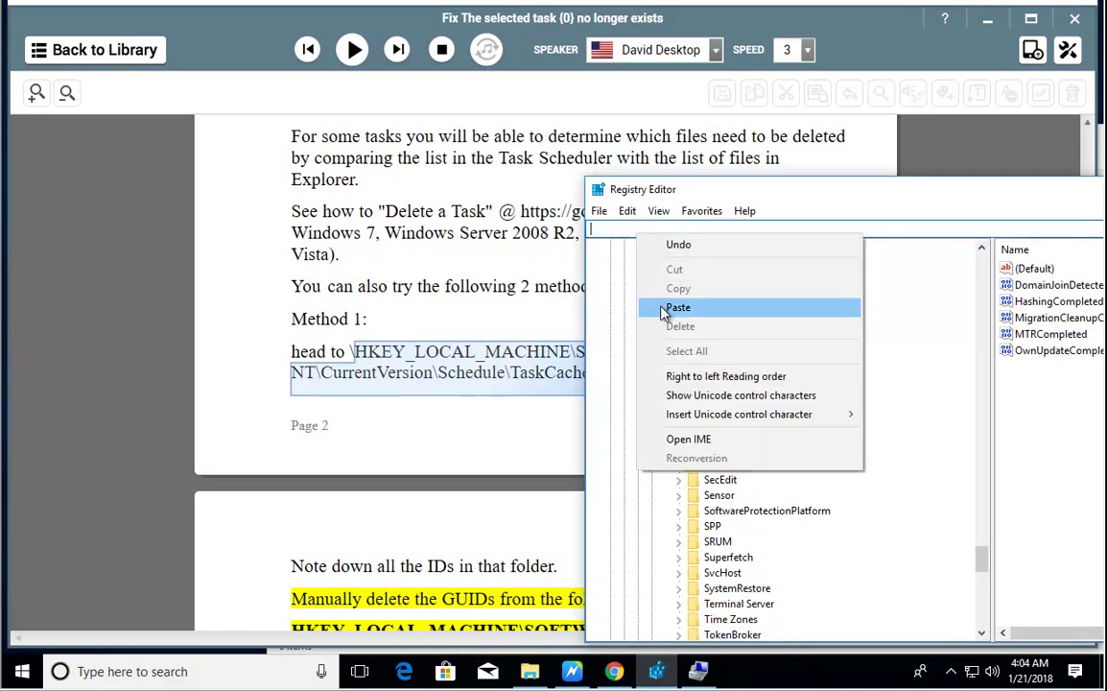
{"action": "left_click", "coordinate": [638, 306]}
{"action": "key", "text": "Return"}
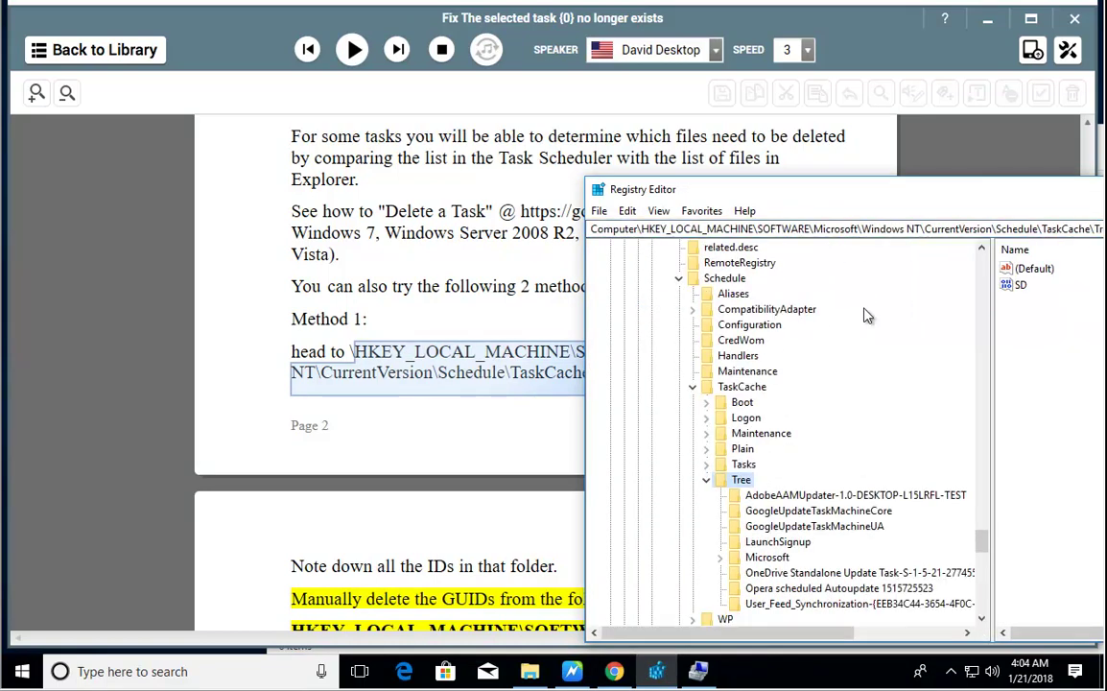
- Examine the task subkeys under Tree from the Adobe updater down to Microsoft, and return to the instructions
{"action": "left_click", "coordinate": [763, 496]}
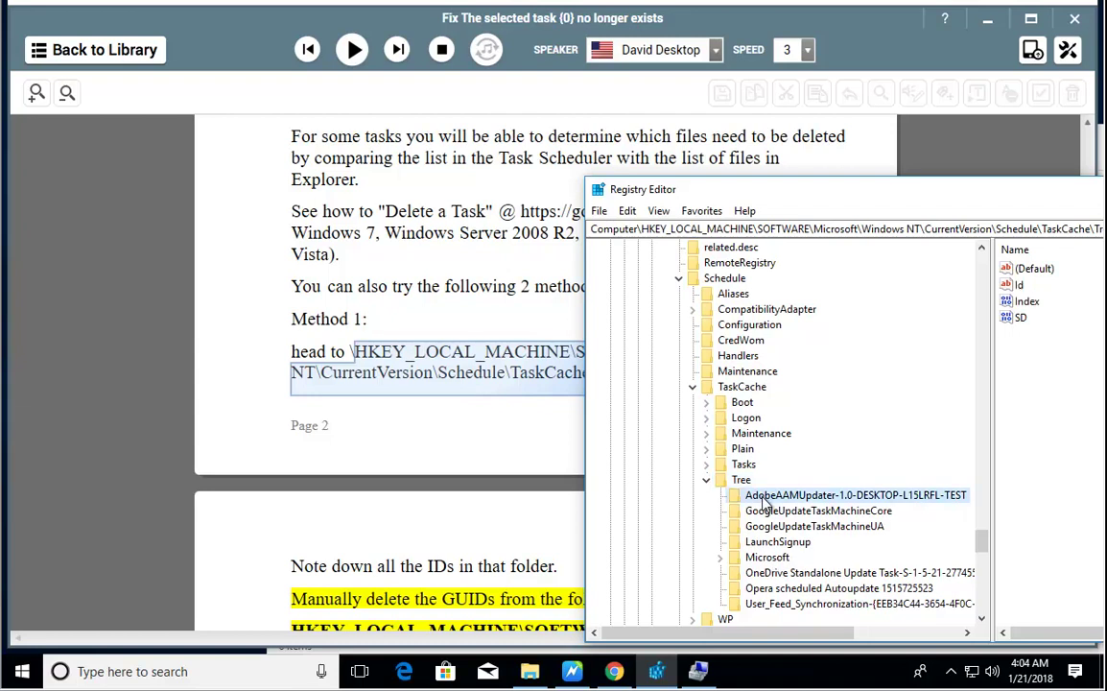
{"action": "right_click", "coordinate": [785, 495]}
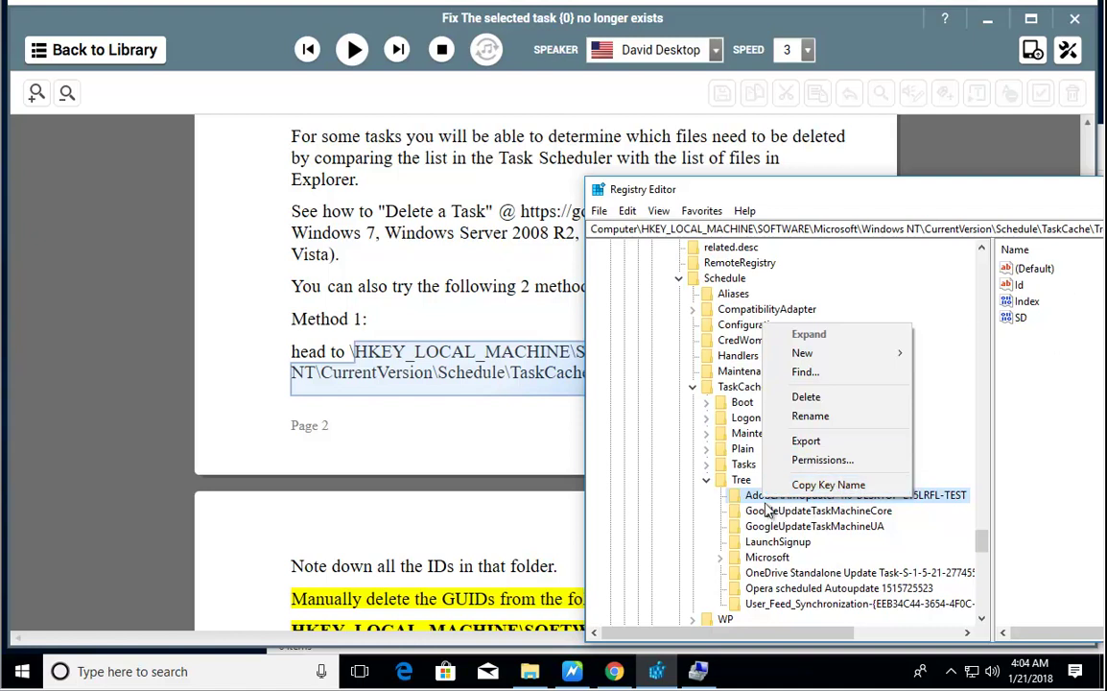
{"action": "left_click", "coordinate": [768, 508]}
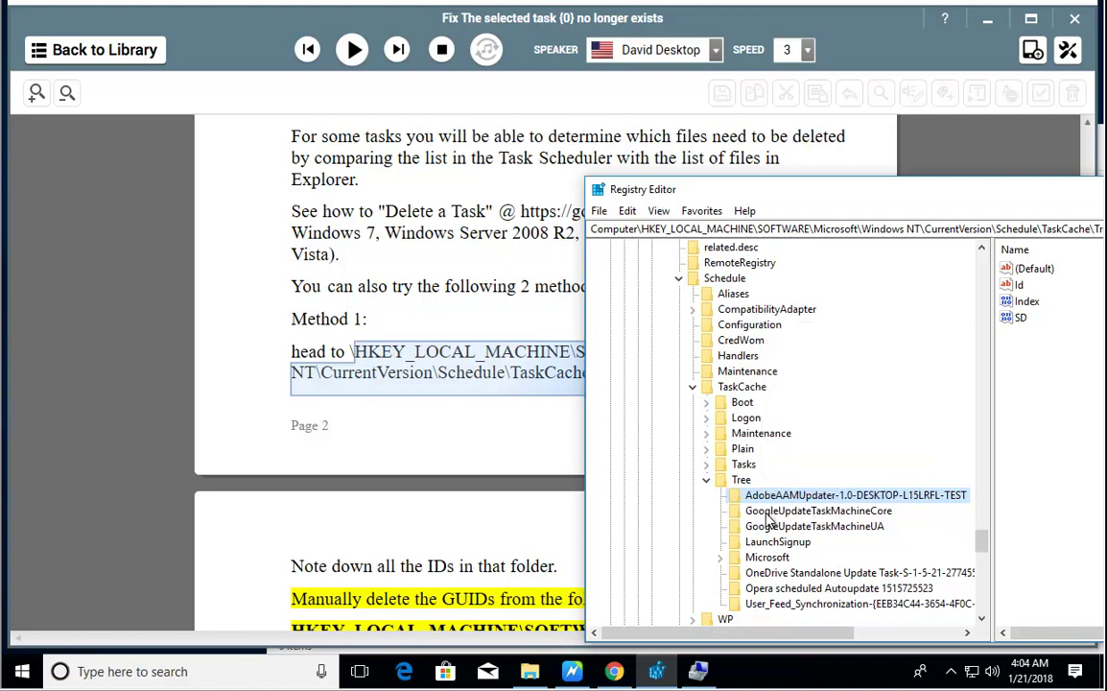
{"action": "left_click", "coordinate": [767, 513]}
{"action": "left_click", "coordinate": [768, 526]}
{"action": "left_click", "coordinate": [768, 542]}
{"action": "left_click", "coordinate": [768, 557]}
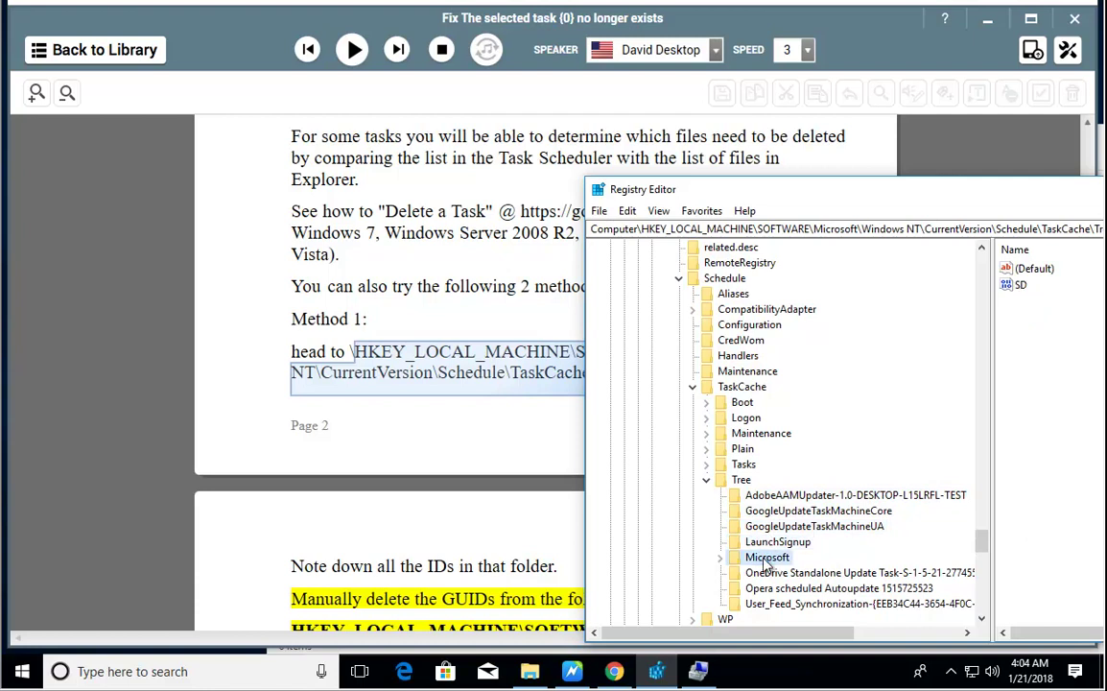
{"action": "left_click", "coordinate": [501, 546]}
{"action": "scroll", "coordinate": [503, 549], "scroll_direction": "down", "scroll_amount": 1}
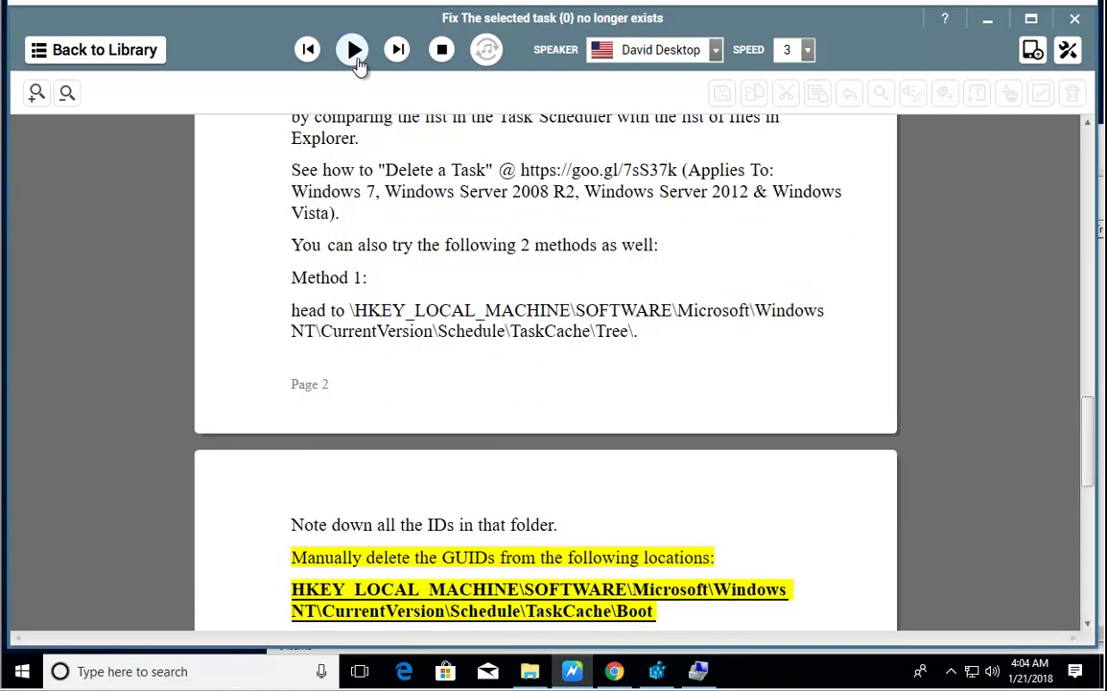
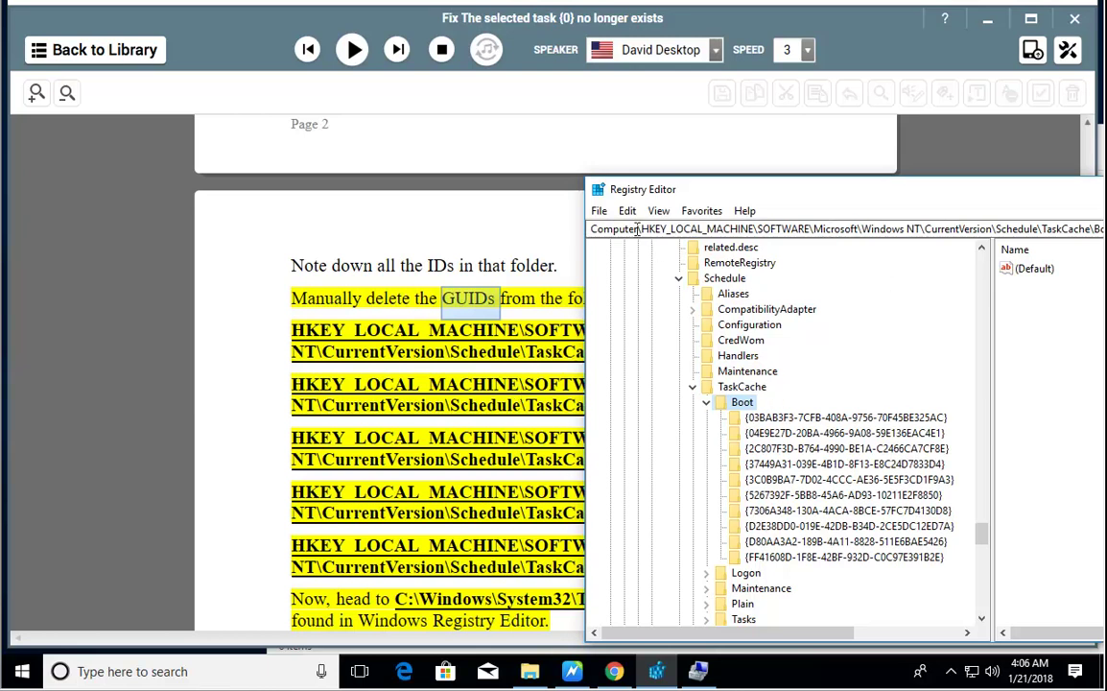
- Go back to Method 1 in the instructions and copy the TaskCache\Tree registry path again
{"action": "left_click", "coordinate": [492, 267]}
{"action": "scroll", "coordinate": [588, 334], "scroll_direction": "up", "scroll_amount": 3}
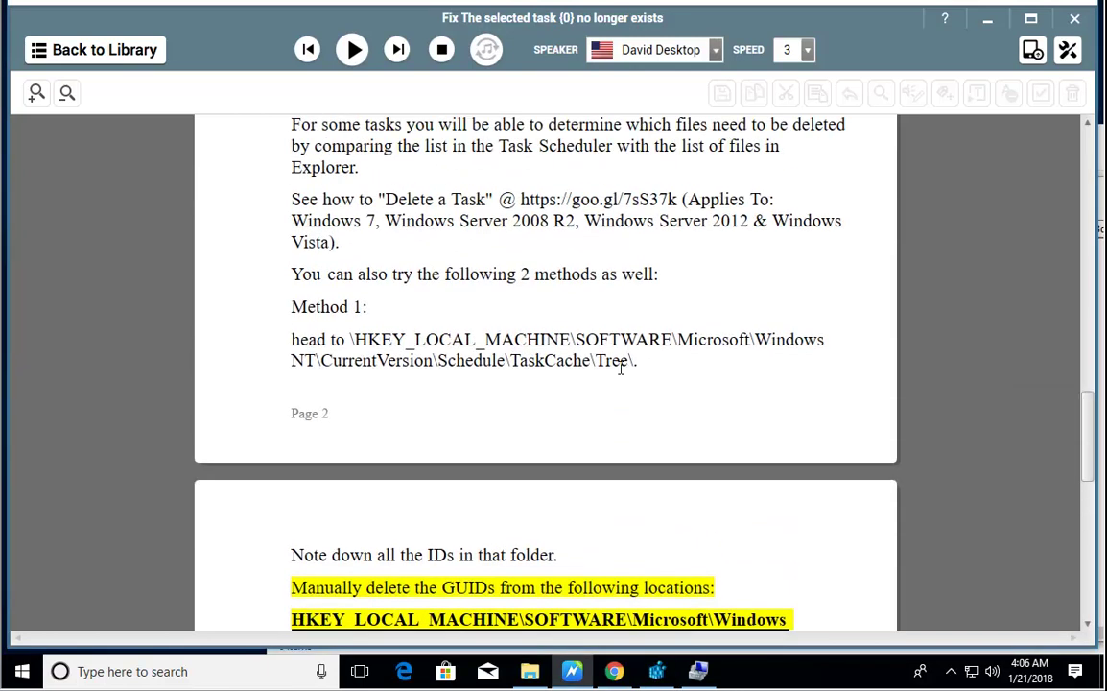
{"action": "left_click_drag", "start_coordinate": [632, 361], "coordinate": [354, 345]}
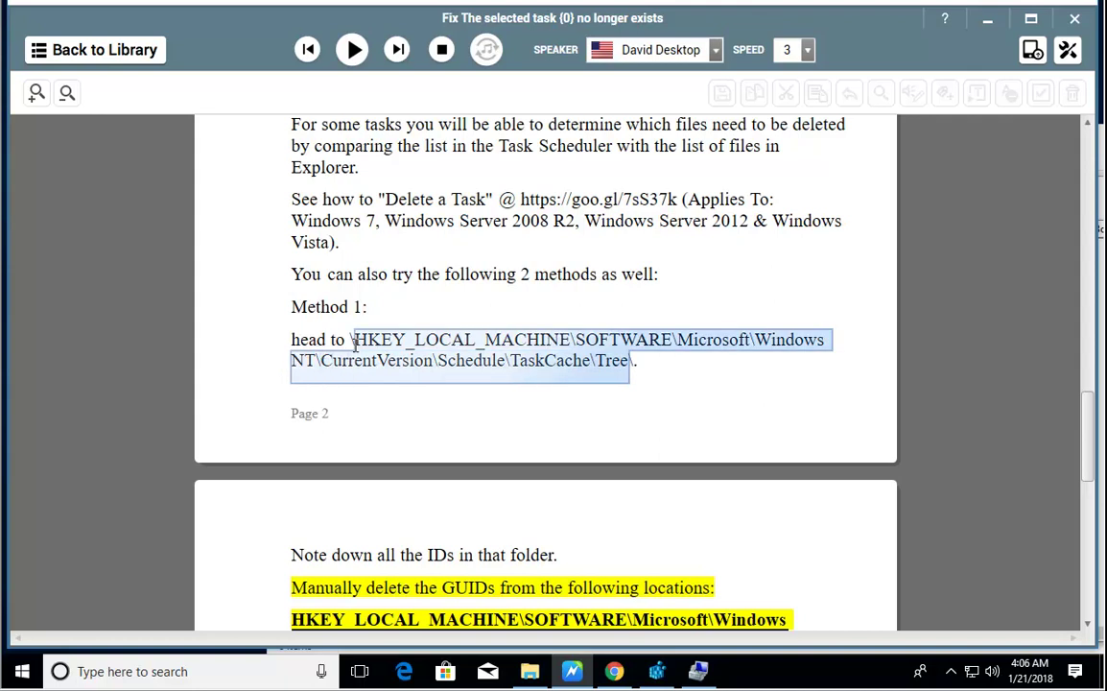
{"action": "right_click", "coordinate": [368, 339]}
{"action": "left_click", "coordinate": [416, 388]}
{"action": "scroll", "coordinate": [571, 455], "scroll_direction": "down", "scroll_amount": 1}
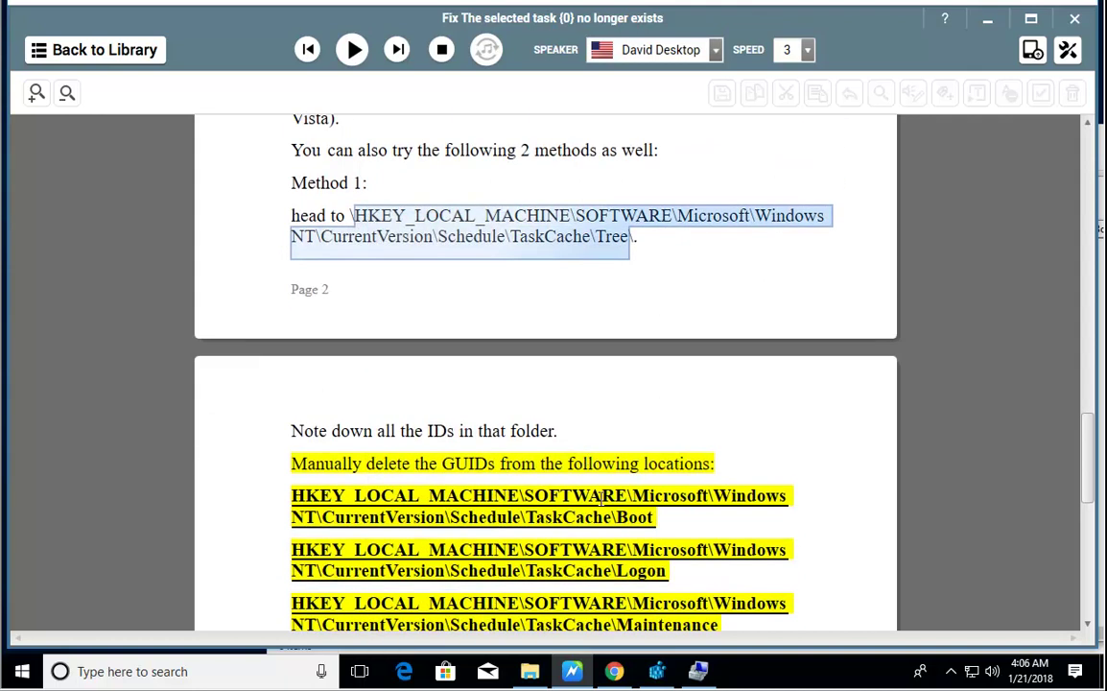
- Reopen the Tree key in Registry Editor from the copied path and view its subkeys
{"action": "left_click", "coordinate": [657, 671]}
{"action": "key", "text": "ctrl+l"}
{"action": "key", "text": "ctrl+v"}
{"action": "key", "text": "Return"}
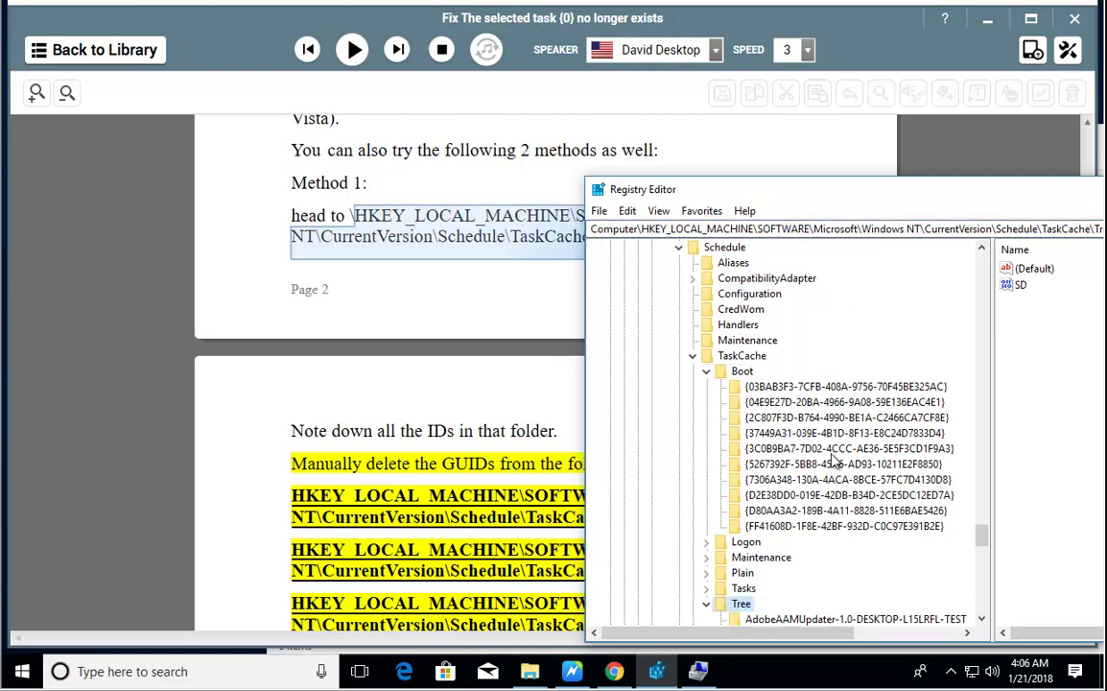
{"action": "scroll", "coordinate": [881, 560], "scroll_direction": "down", "scroll_amount": 4}
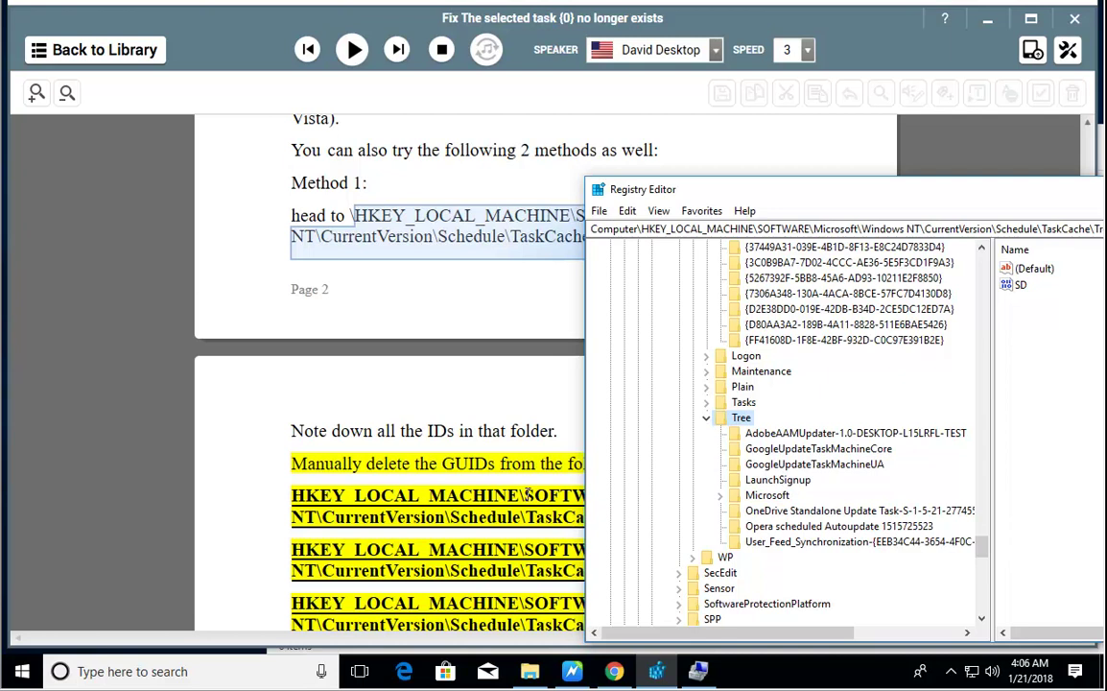
- Return to the instructions and play the read-aloud through the end of Method 1, pausing it at Method 2
{"action": "left_click", "coordinate": [457, 517]}
{"action": "scroll", "coordinate": [461, 508], "scroll_direction": "down", "scroll_amount": 5}
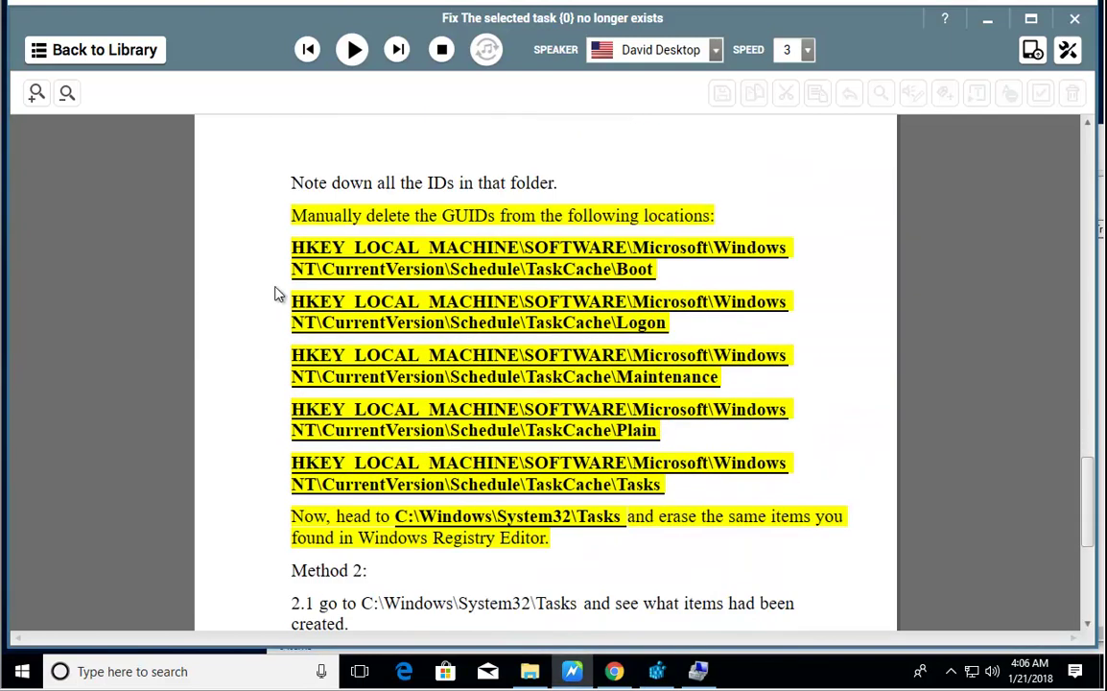
{"action": "left_click", "coordinate": [352, 51]}
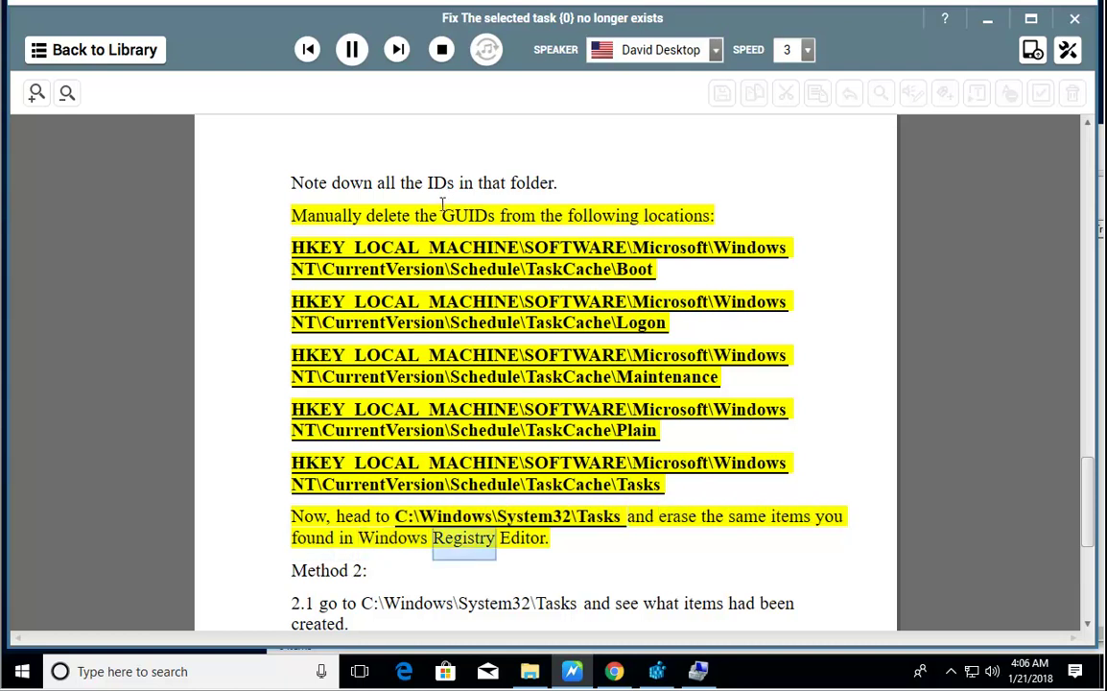
{"action": "left_click", "coordinate": [343, 49]}
- Copy the C:\Windows\System32\Tasks path from the instructions and bring up that Tasks folder in File Explorer
{"action": "left_click_drag", "start_coordinate": [625, 518], "coordinate": [395, 518]}
{"action": "right_click", "coordinate": [399, 516]}
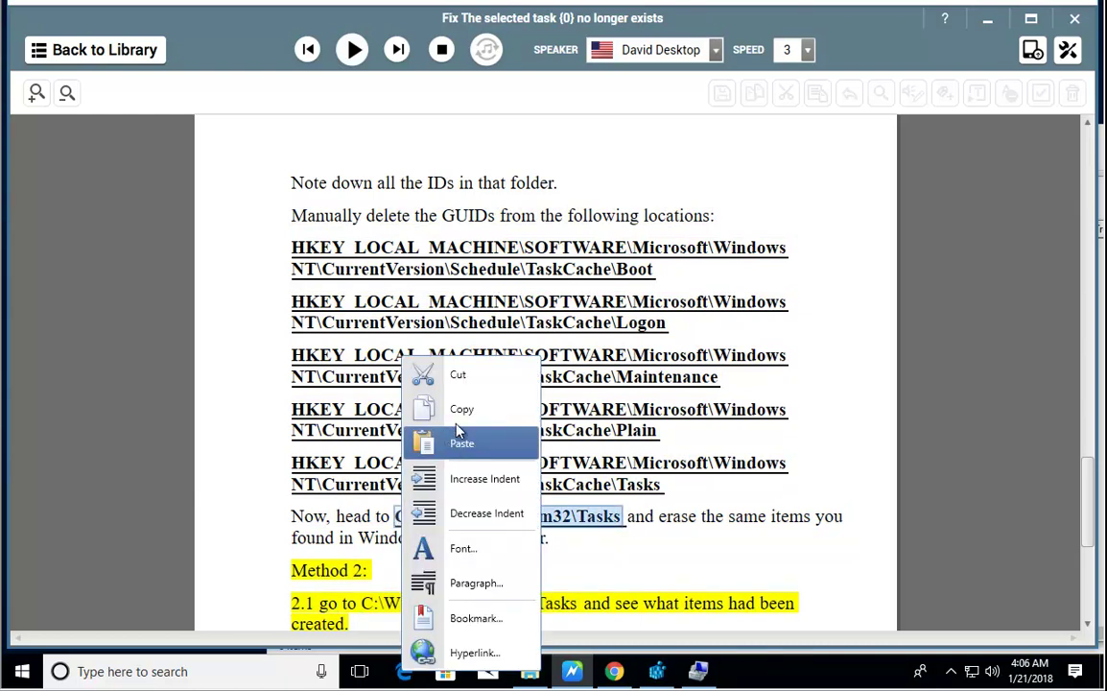
{"action": "left_click", "coordinate": [422, 404]}
{"action": "left_click", "coordinate": [535, 669]}
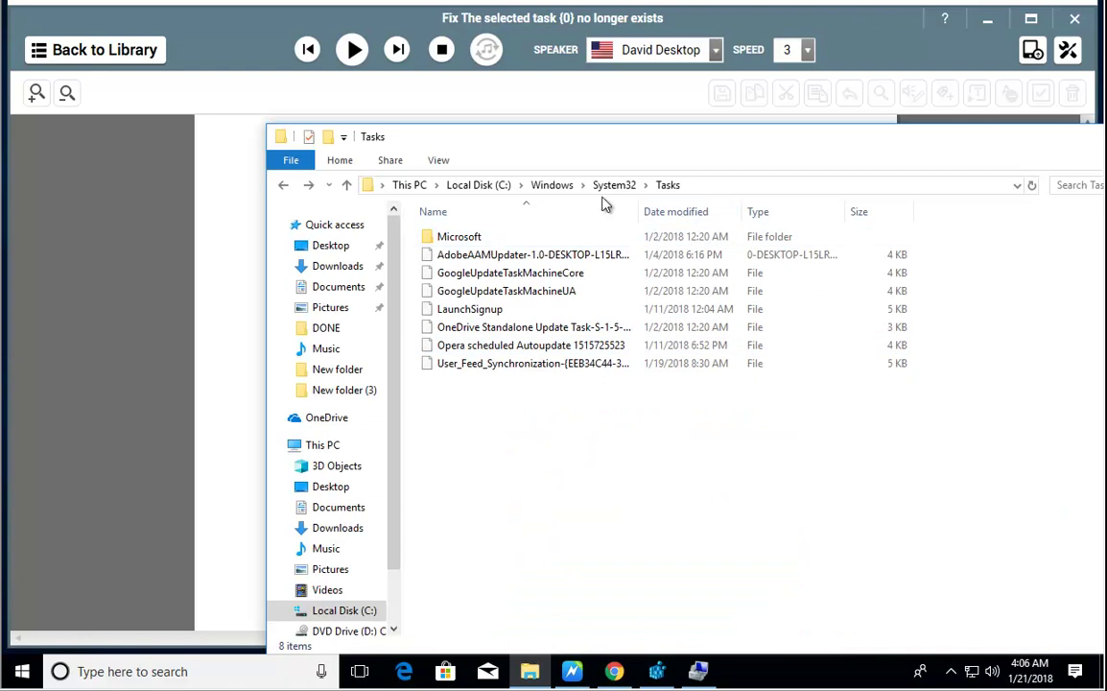
- Resume the read-aloud at Method 2 and check the items in the System32\Tasks folder in File Explorer
{"action": "left_click", "coordinate": [219, 516]}
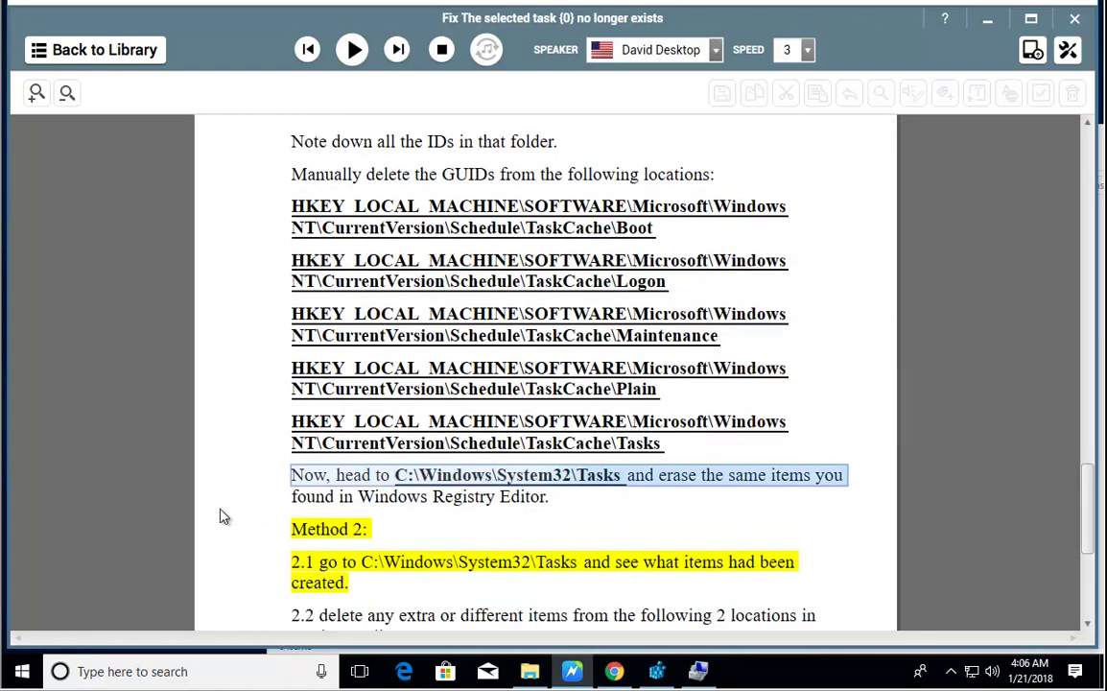
{"action": "left_click", "coordinate": [353, 50]}
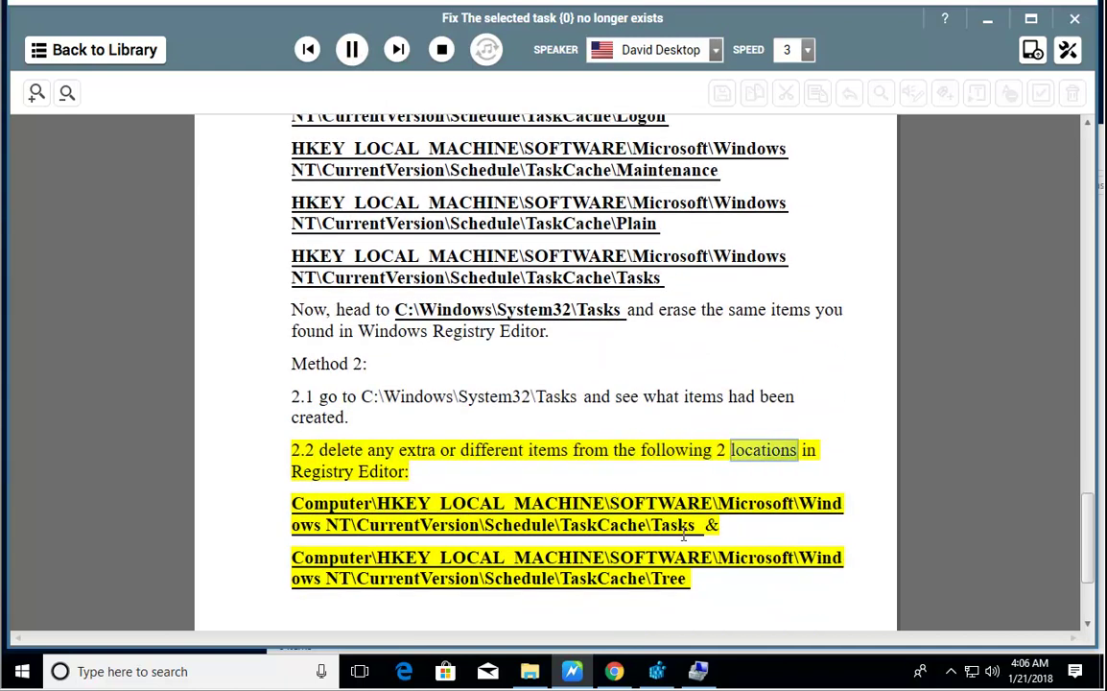
{"action": "left_click", "coordinate": [533, 671]}
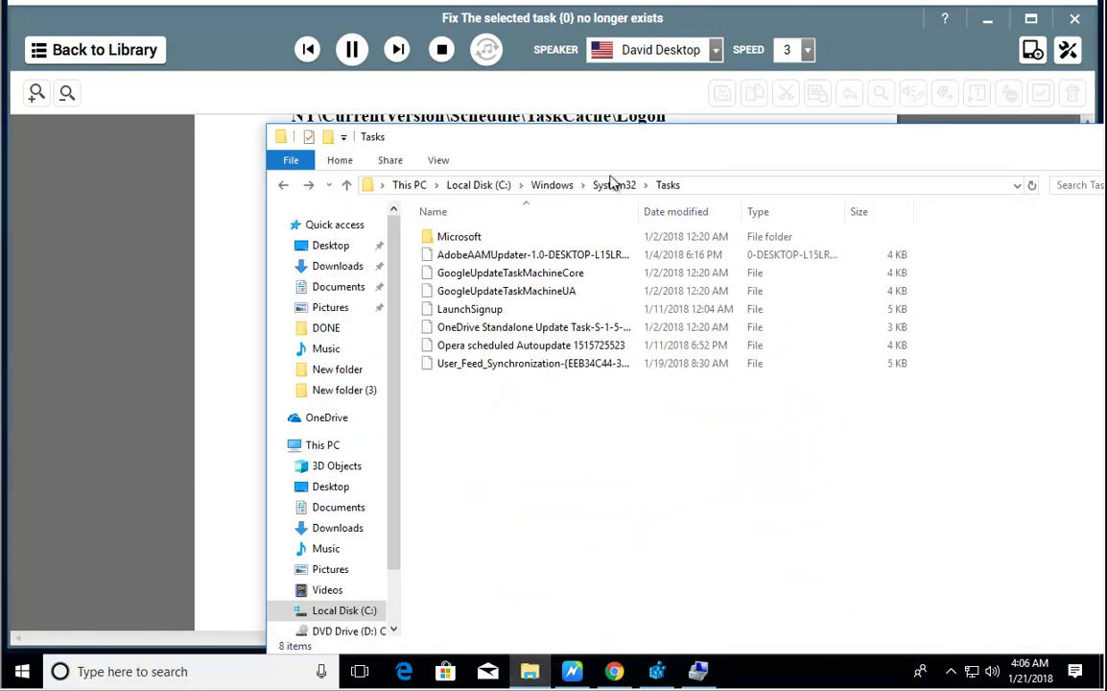
{"action": "left_click", "coordinate": [212, 493]}
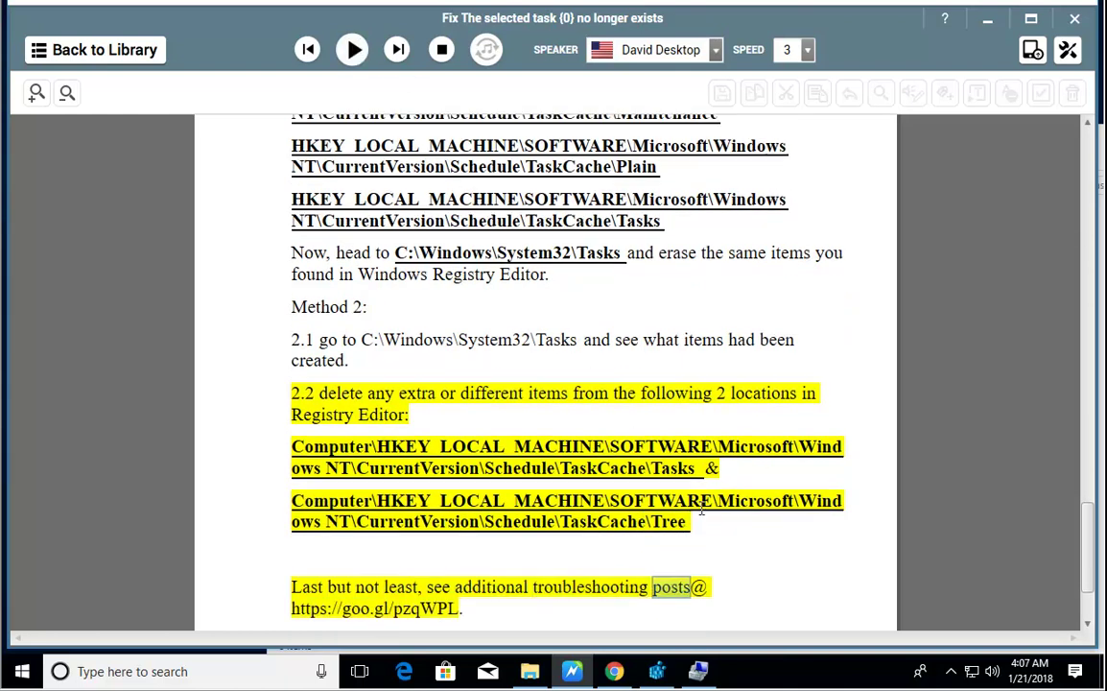
- Highlight the step 2.2 wording about different items and copy the HKEY_LOCAL_MACHINE path ending in TaskCache\Tasks
{"action": "left_click_drag", "start_coordinate": [436, 388], "coordinate": [610, 394]}
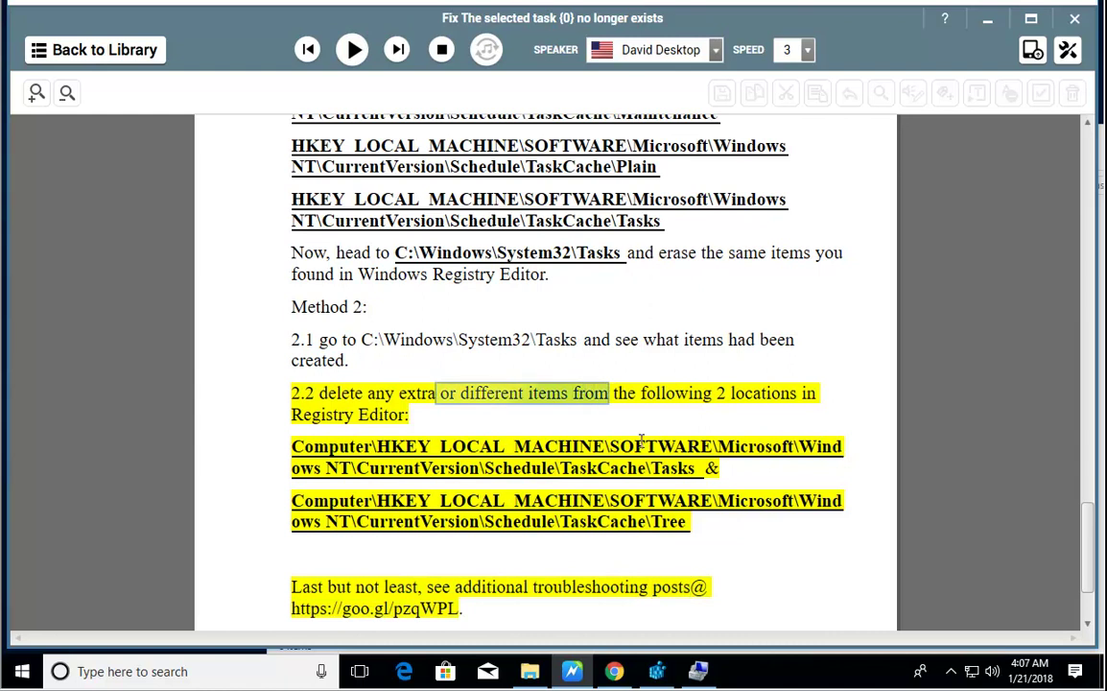
{"action": "left_click_drag", "start_coordinate": [697, 468], "coordinate": [379, 446]}
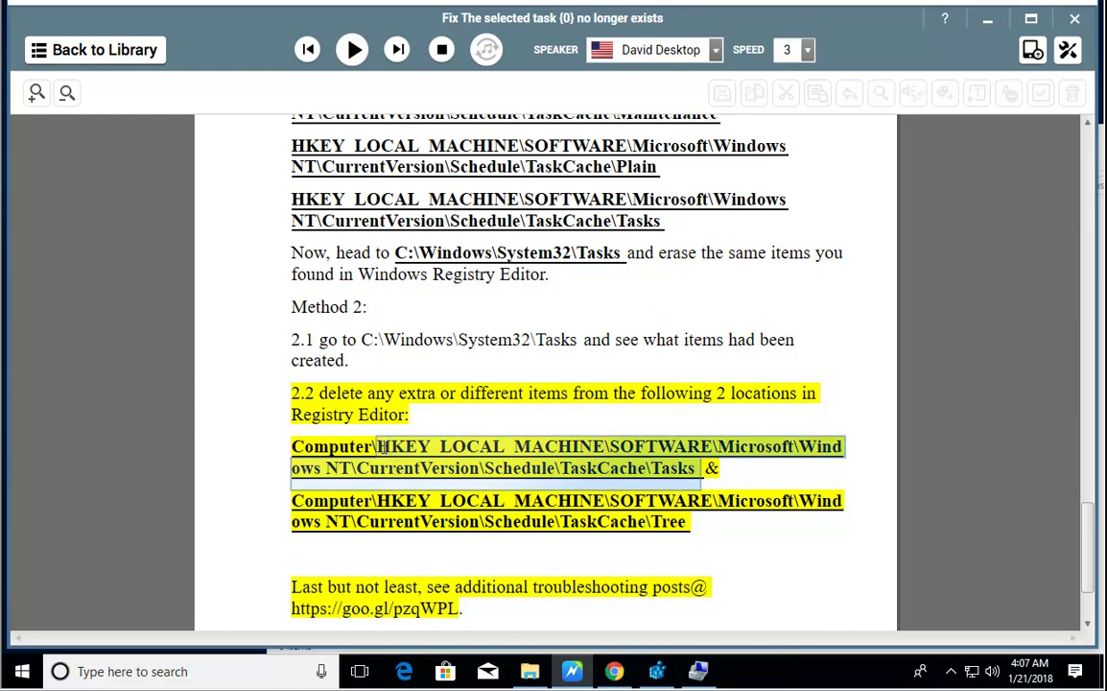
{"action": "right_click", "coordinate": [380, 446]}
{"action": "left_click", "coordinate": [456, 407]}
- Switch to Registry Editor and open the TaskCache\Tasks key from the copied path
{"action": "left_click", "coordinate": [658, 675]}
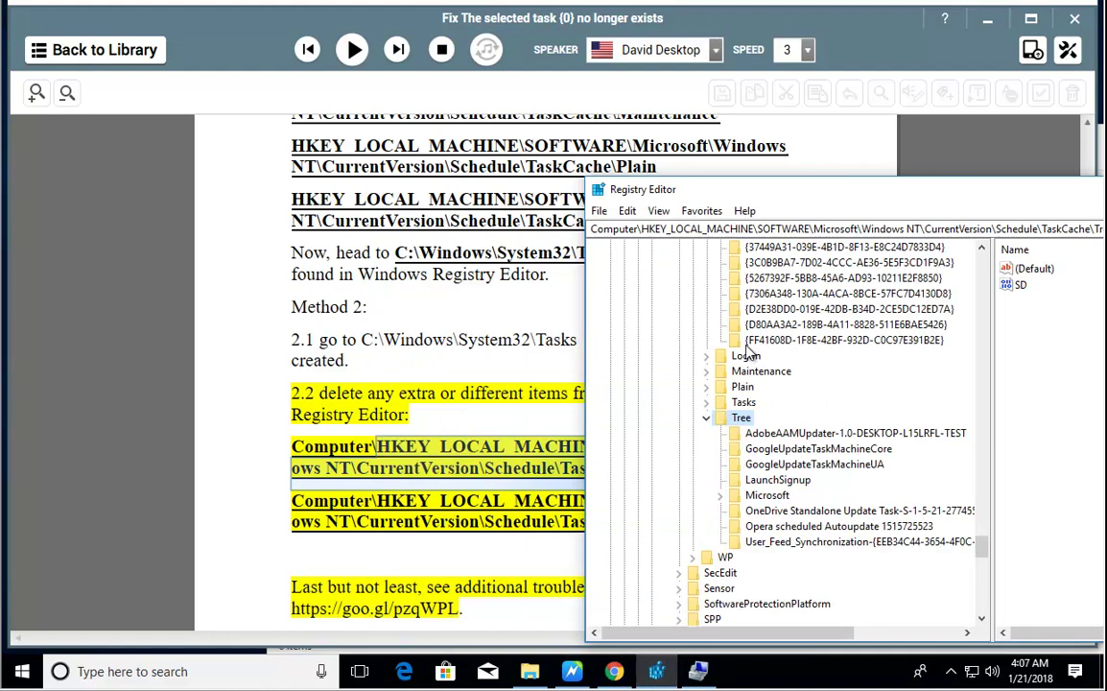
{"action": "left_click", "coordinate": [905, 230]}
{"action": "right_click", "coordinate": [905, 230]}
{"action": "left_click", "coordinate": [904, 302]}
{"action": "key", "text": "Return"}
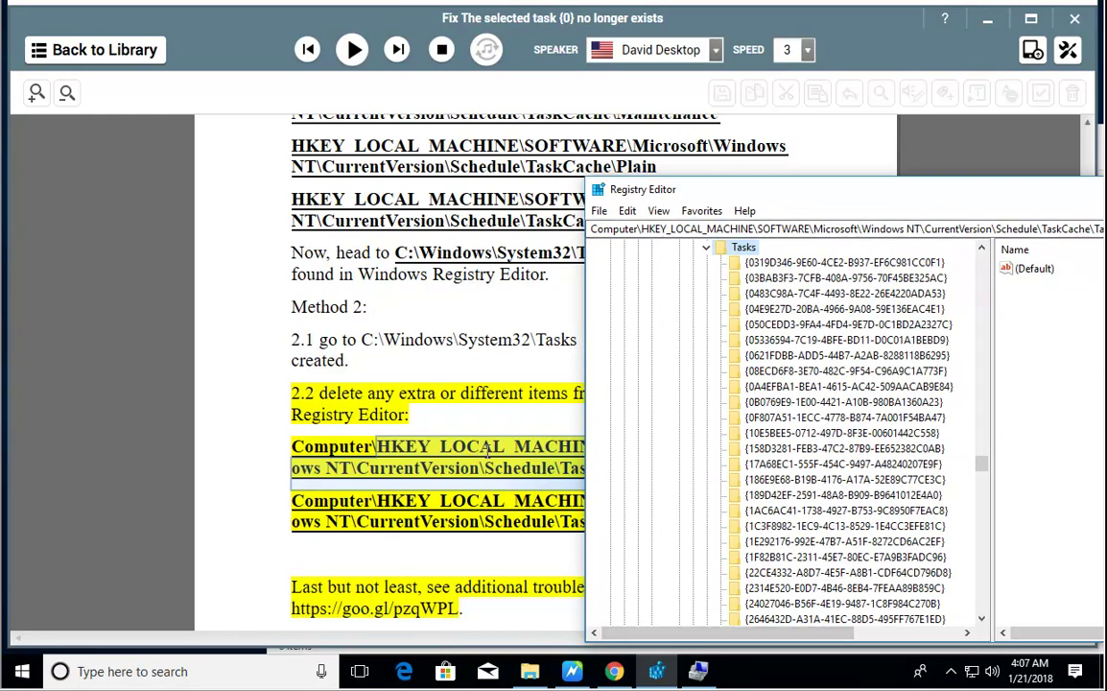
- Highlight "extra or different items" in step 2.2, review the Tasks and Tree subkeys in Registry Editor, and return to the read-aloud
{"action": "left_click", "coordinate": [500, 410]}
{"action": "left_click_drag", "start_coordinate": [580, 395], "coordinate": [422, 401]}
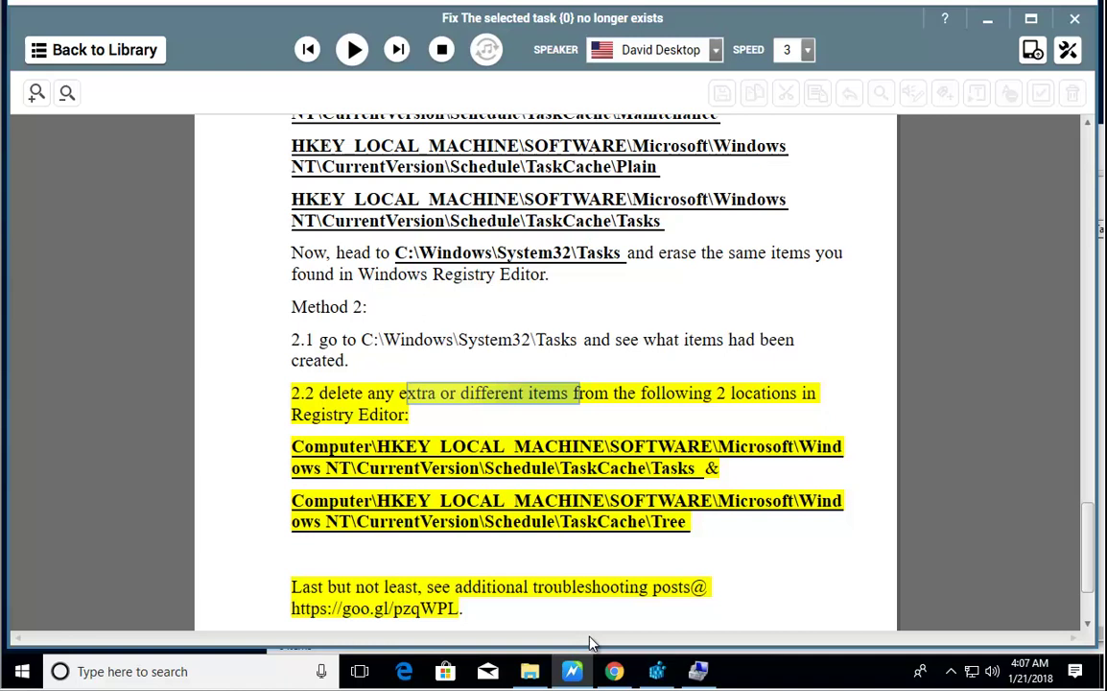
{"action": "left_click", "coordinate": [656, 670]}
{"action": "scroll", "coordinate": [888, 422], "scroll_direction": "down", "scroll_amount": 15}
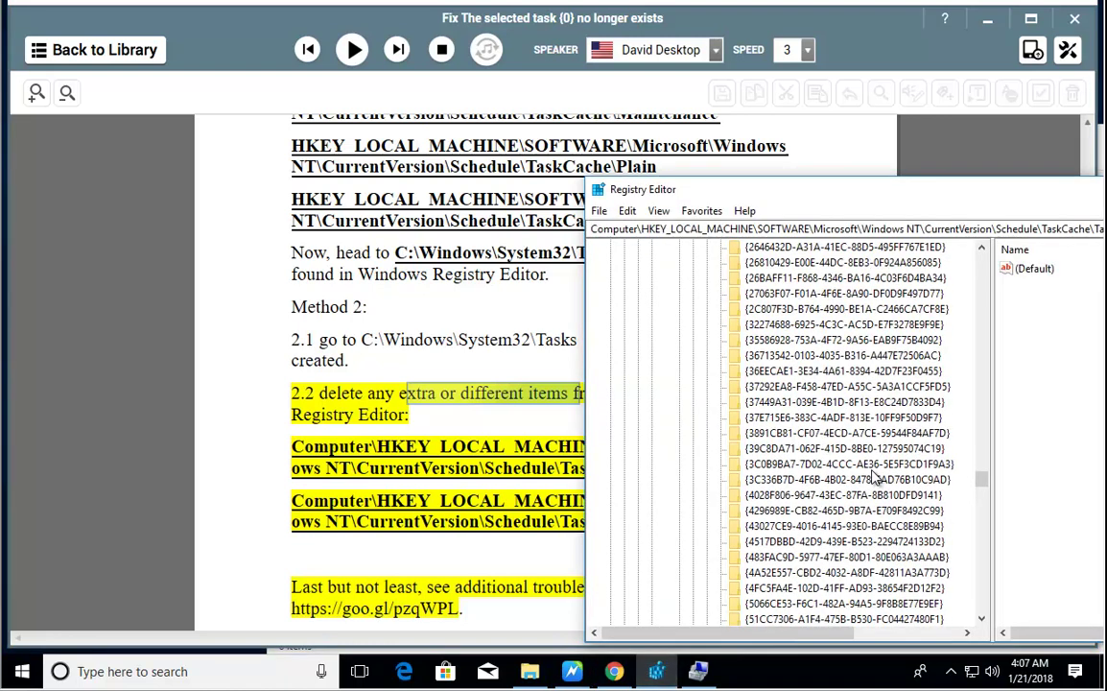
{"action": "scroll", "coordinate": [854, 526], "scroll_direction": "down", "scroll_amount": 15}
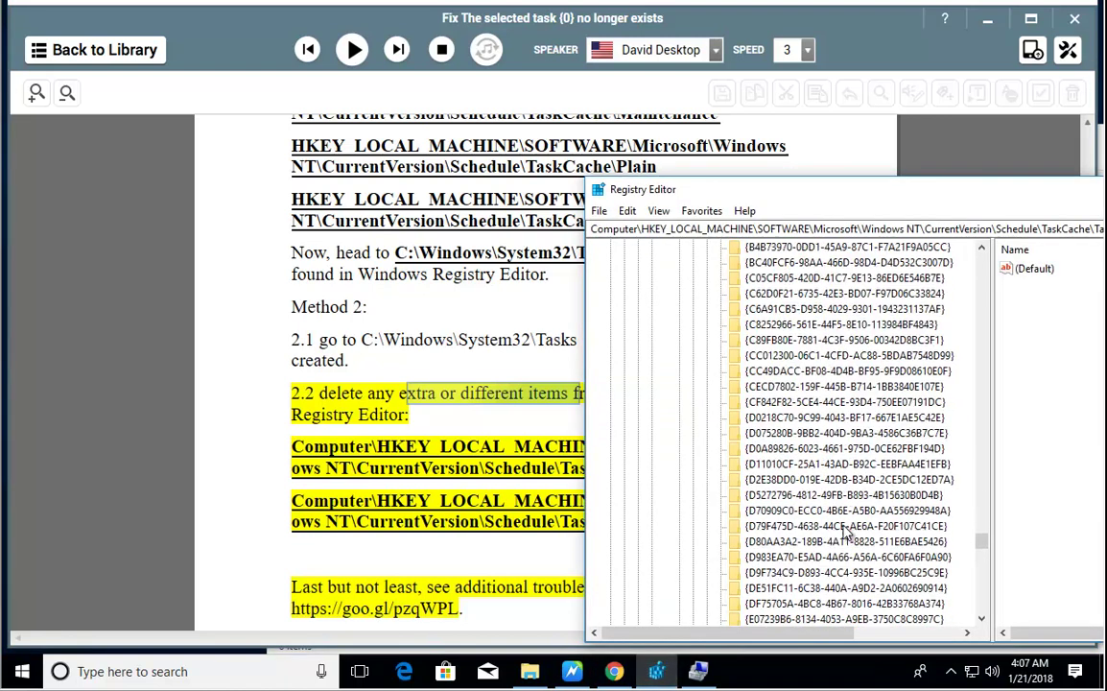
{"action": "scroll", "coordinate": [810, 317], "scroll_direction": "up", "scroll_amount": 2}
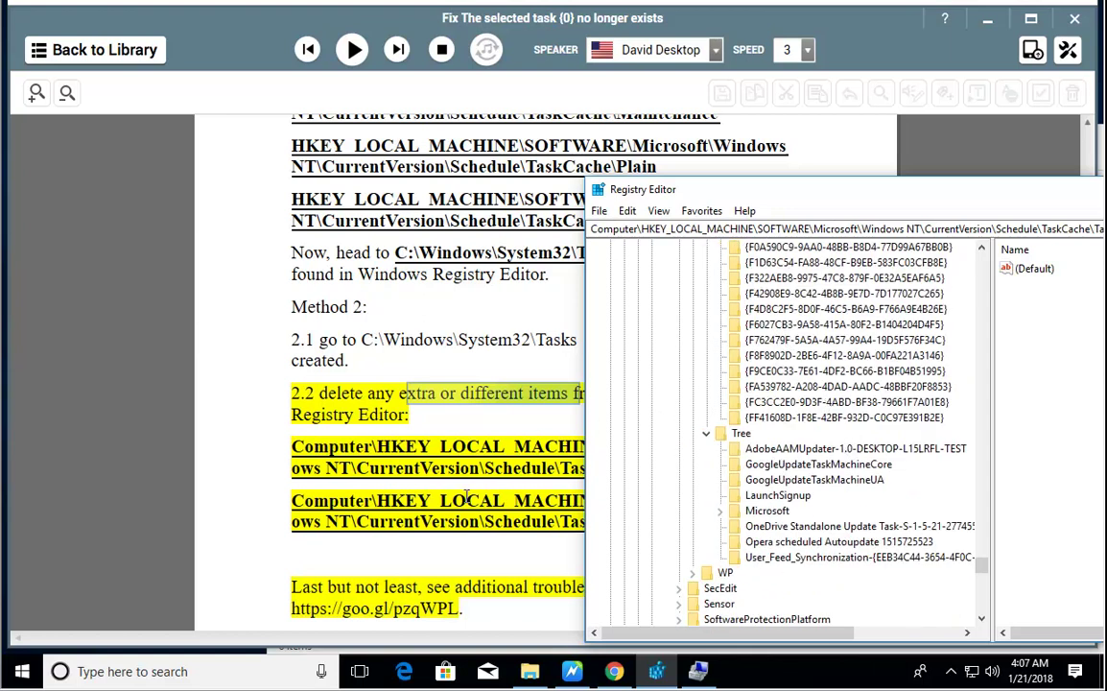
{"action": "left_click", "coordinate": [467, 508]}
{"action": "left_click", "coordinate": [348, 56]}
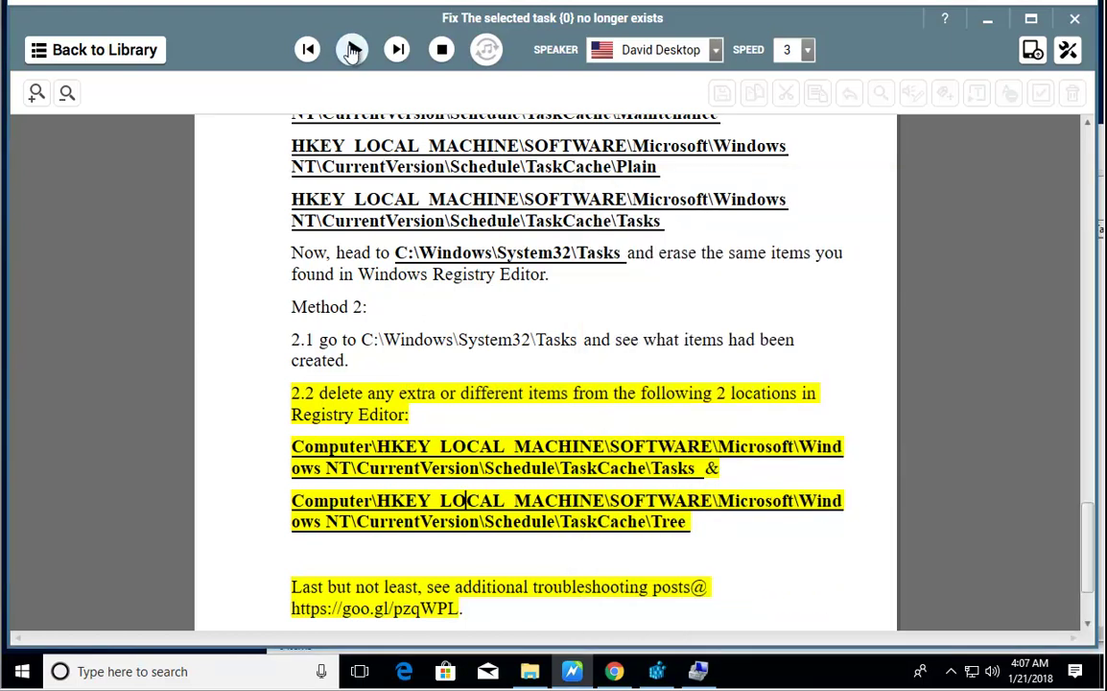